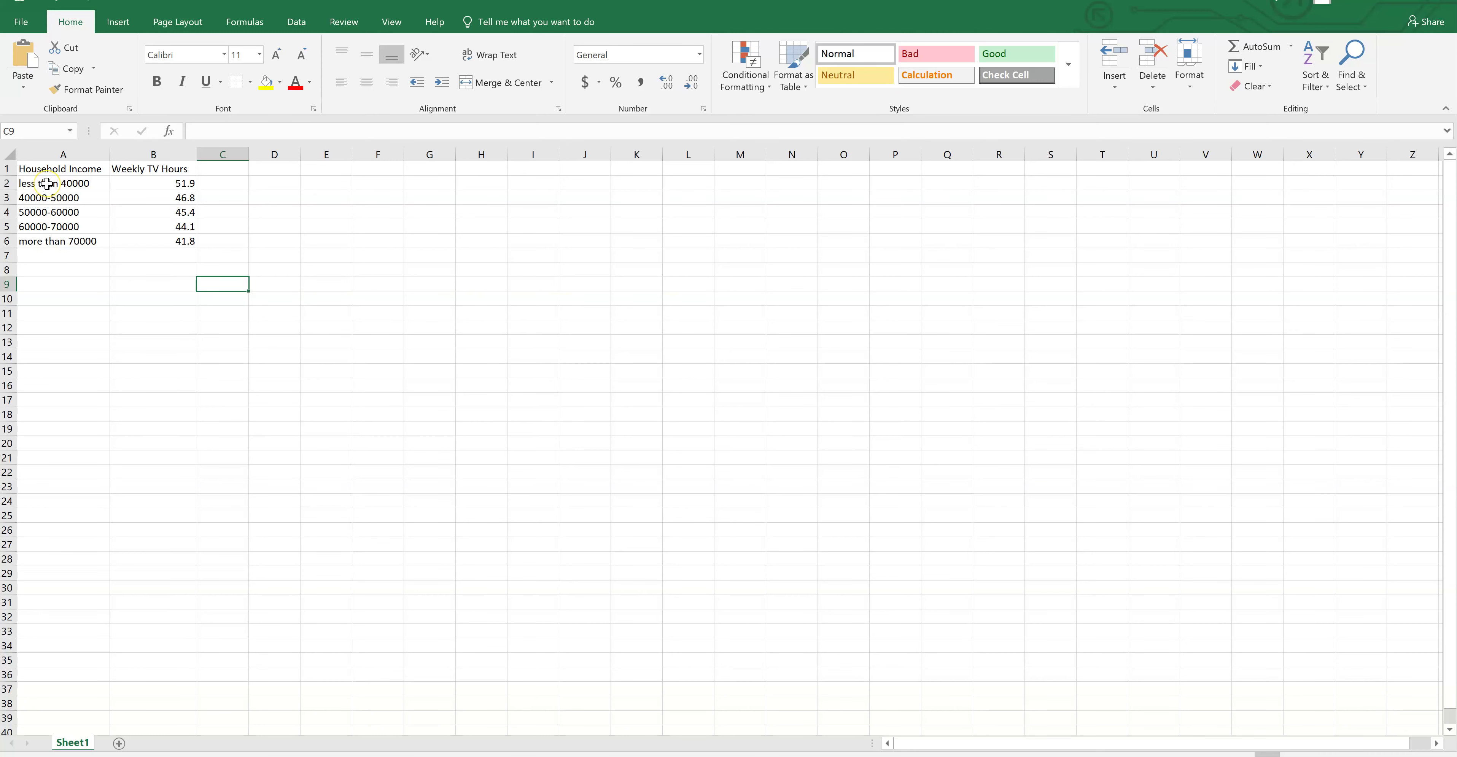
pyautogui.click(47, 184)
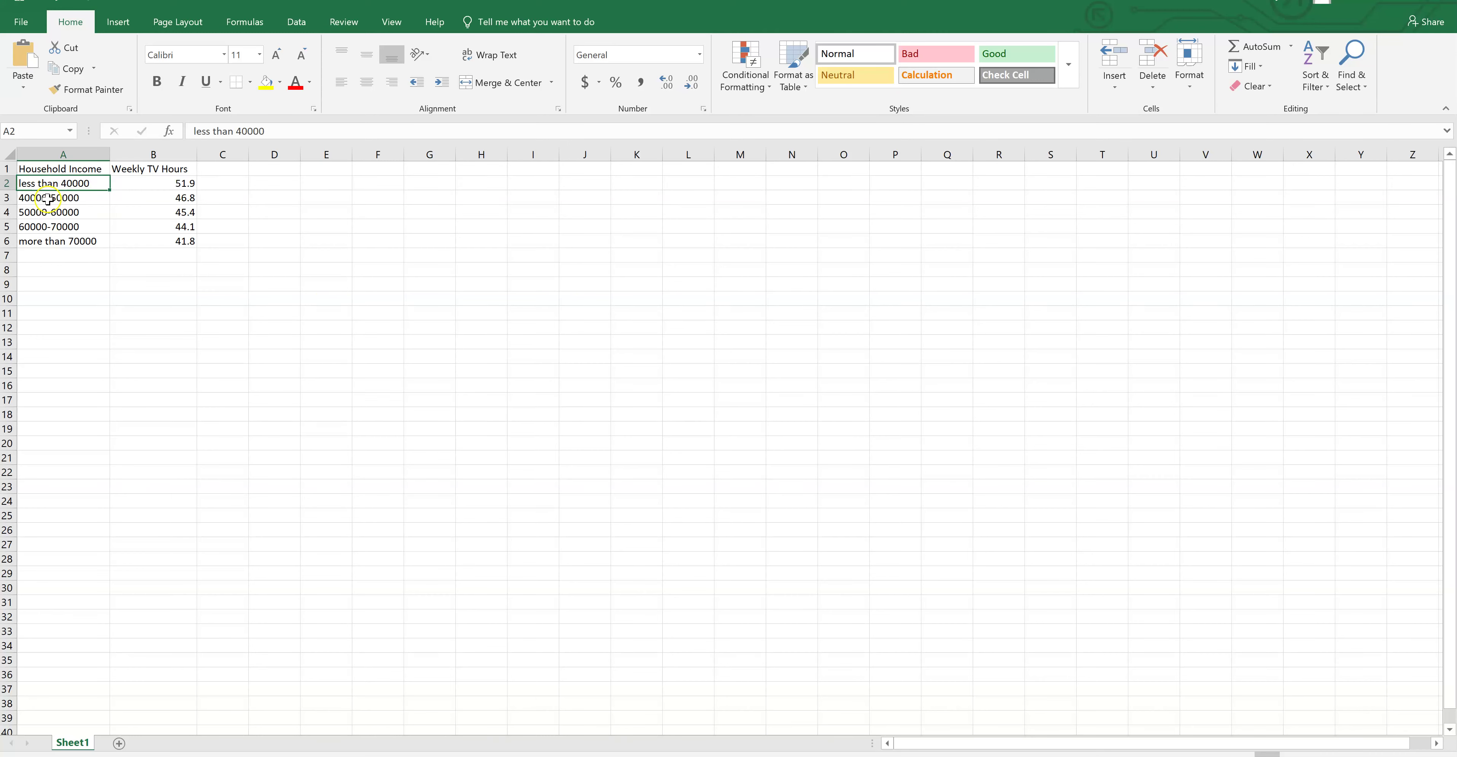
pyautogui.click(45, 199)
pyautogui.click(51, 214)
pyautogui.click(52, 227)
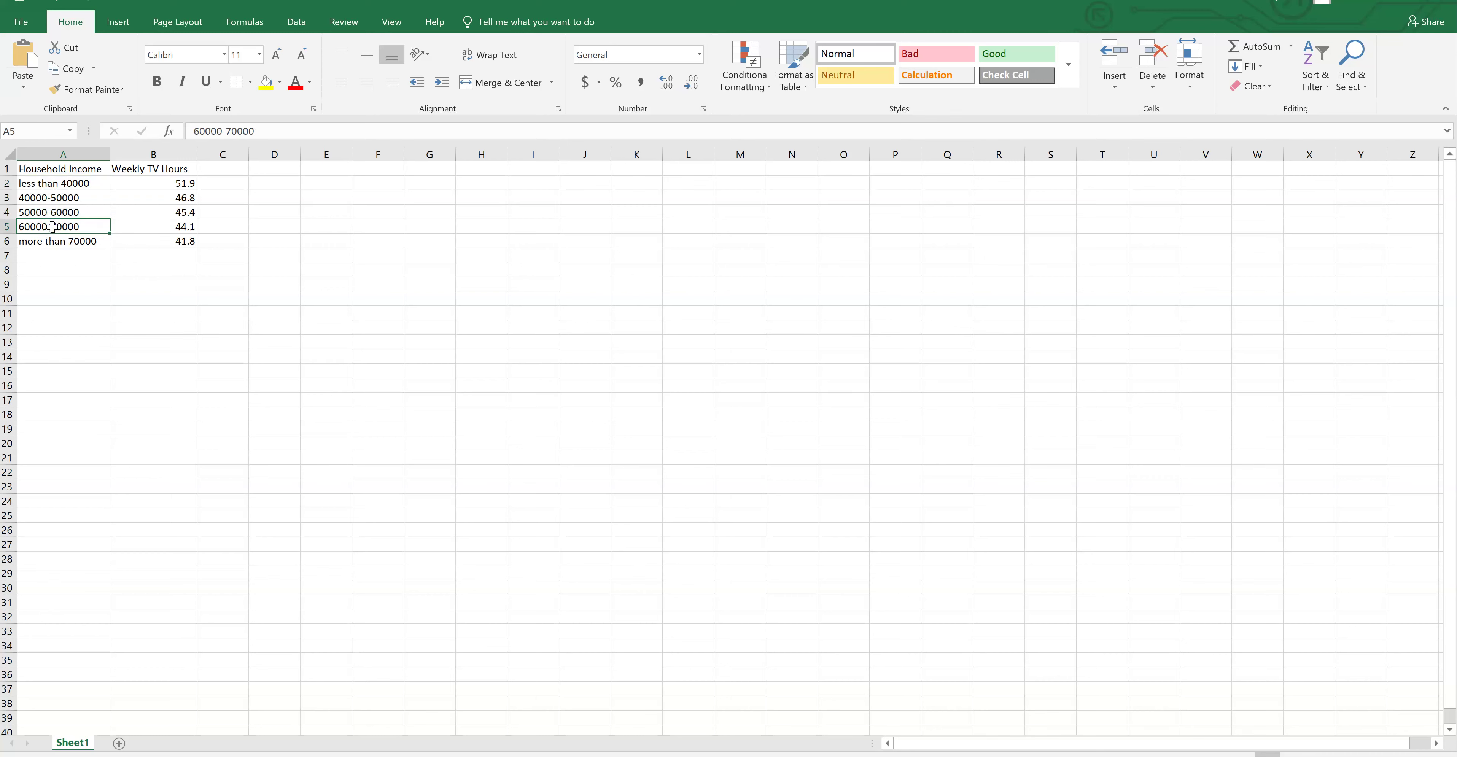
pyautogui.click(56, 246)
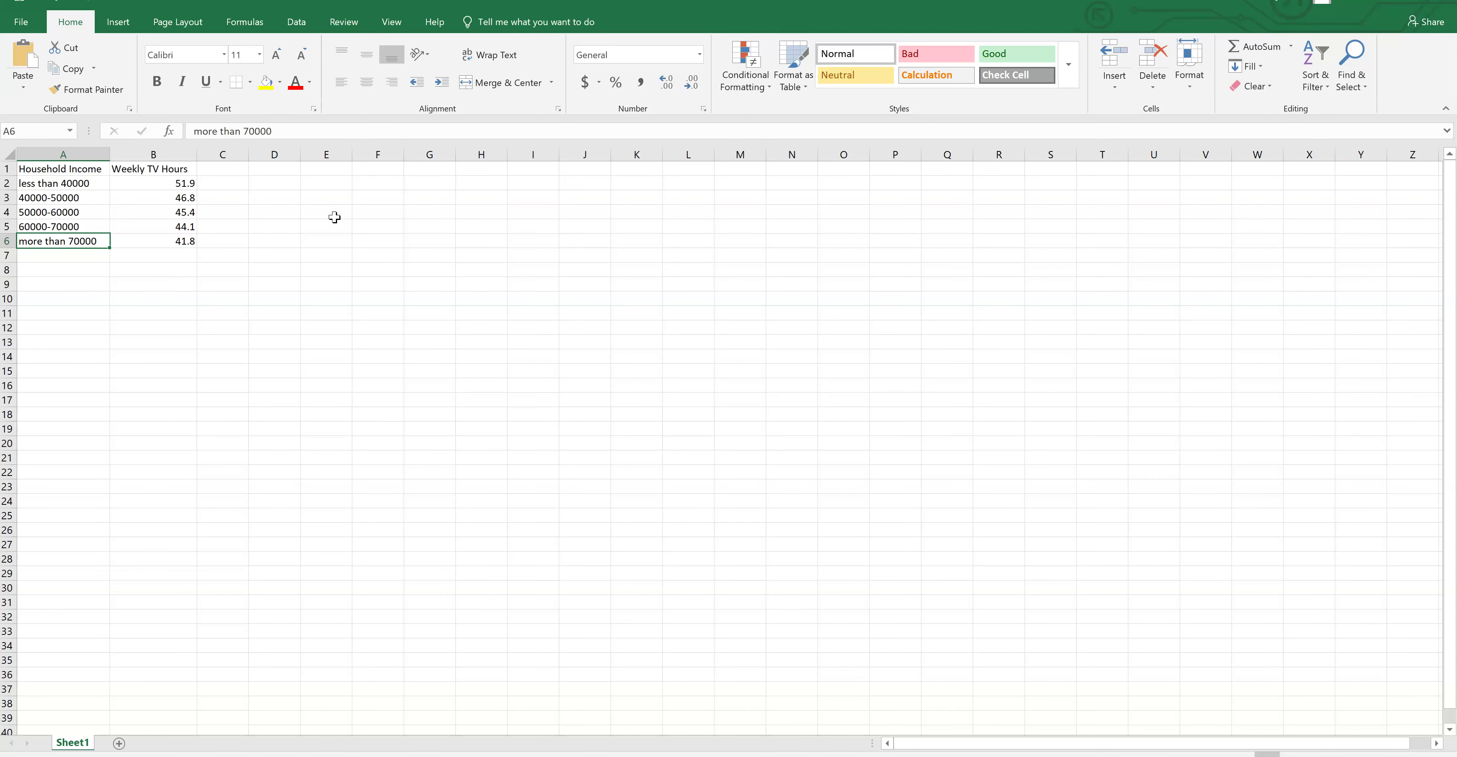
pyautogui.click(54, 161)
# Widen column C and enter the header Income in C1.
pyautogui.moveTo(252, 161); pyautogui.dragTo(315, 153)
pyautogui.click(249, 171)
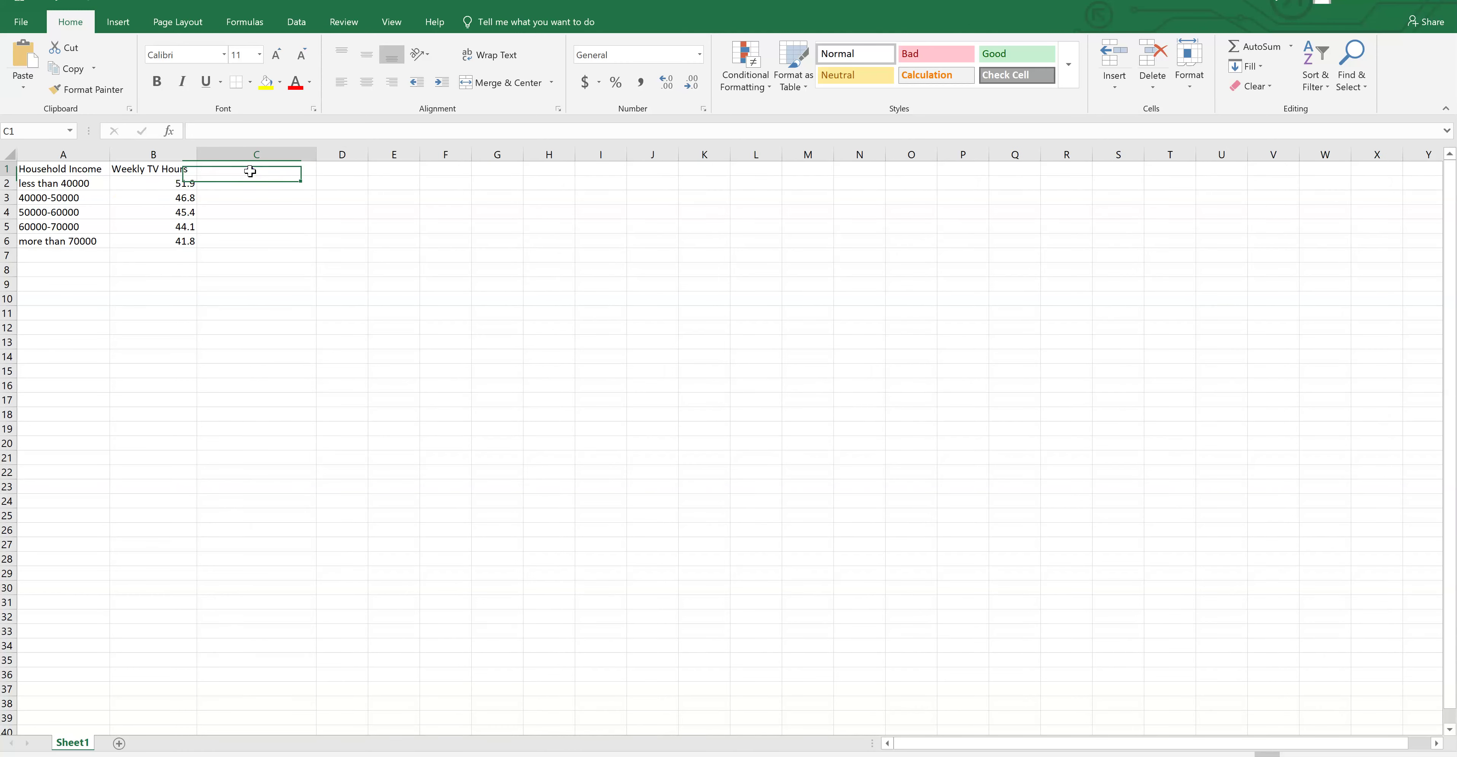
pyautogui.write('Income')
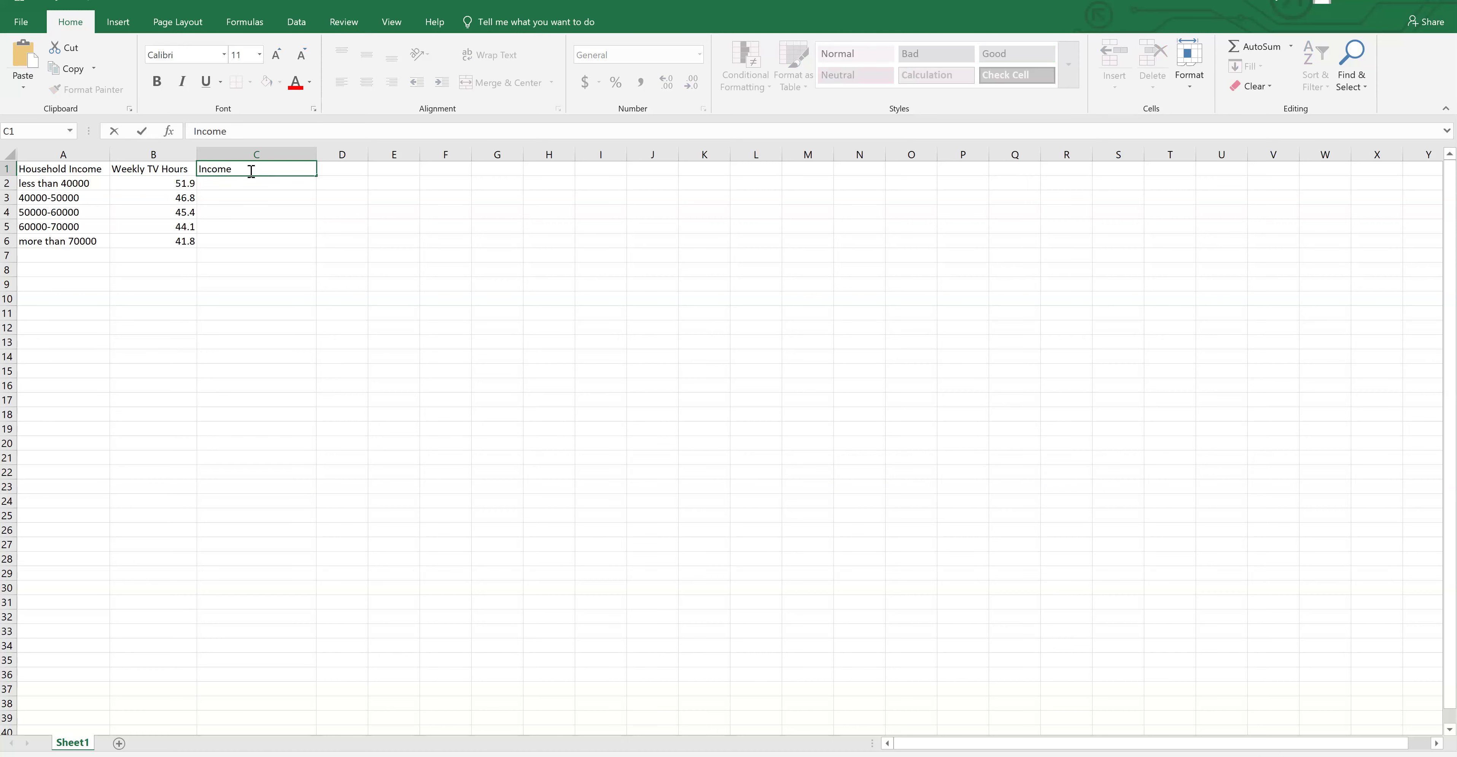
pyautogui.press('Return')
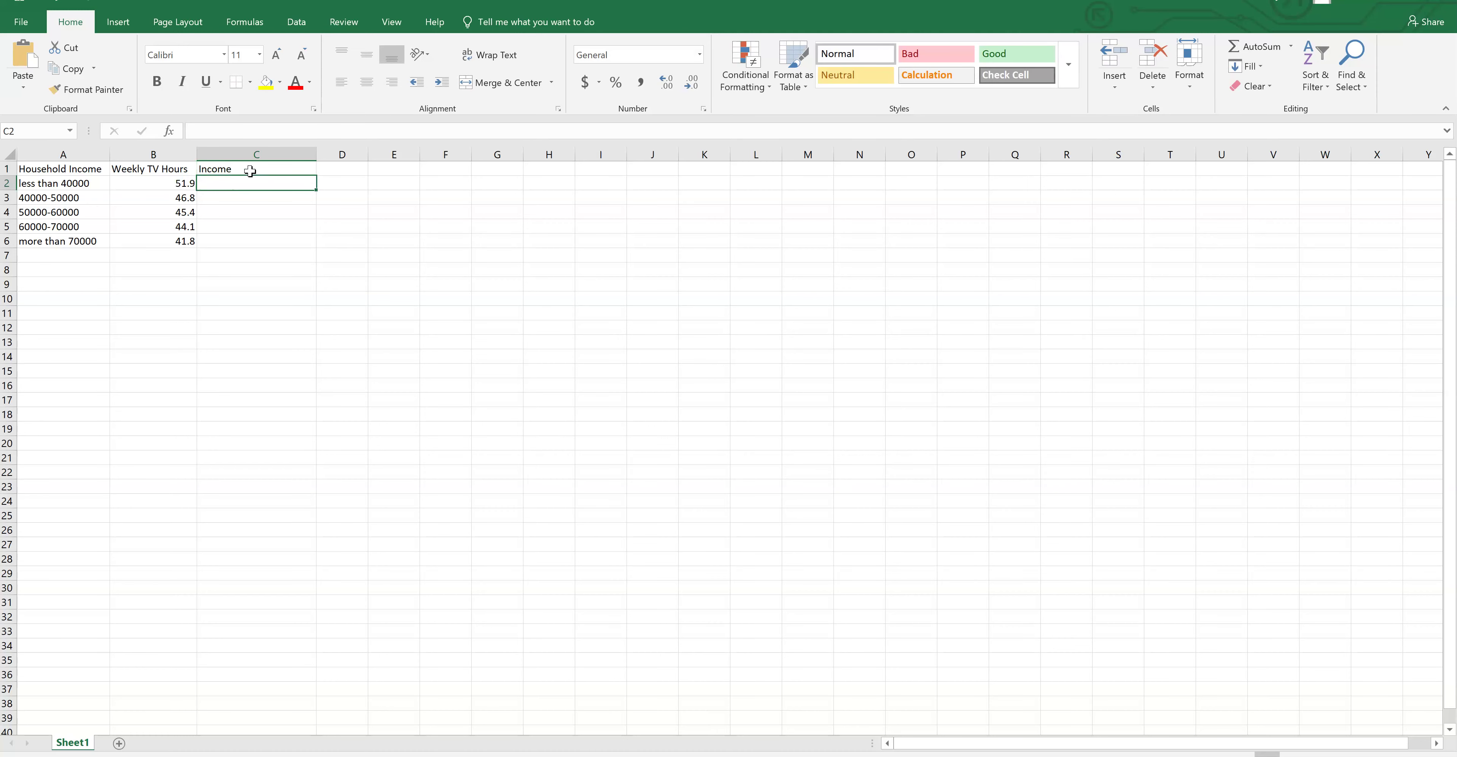
# Fill the Income column in C2:C6 with the numeric values 35000, 45000, 55000, 65000 and 75000.
pyautogui.click(249, 179)
pyautogui.write('35000')
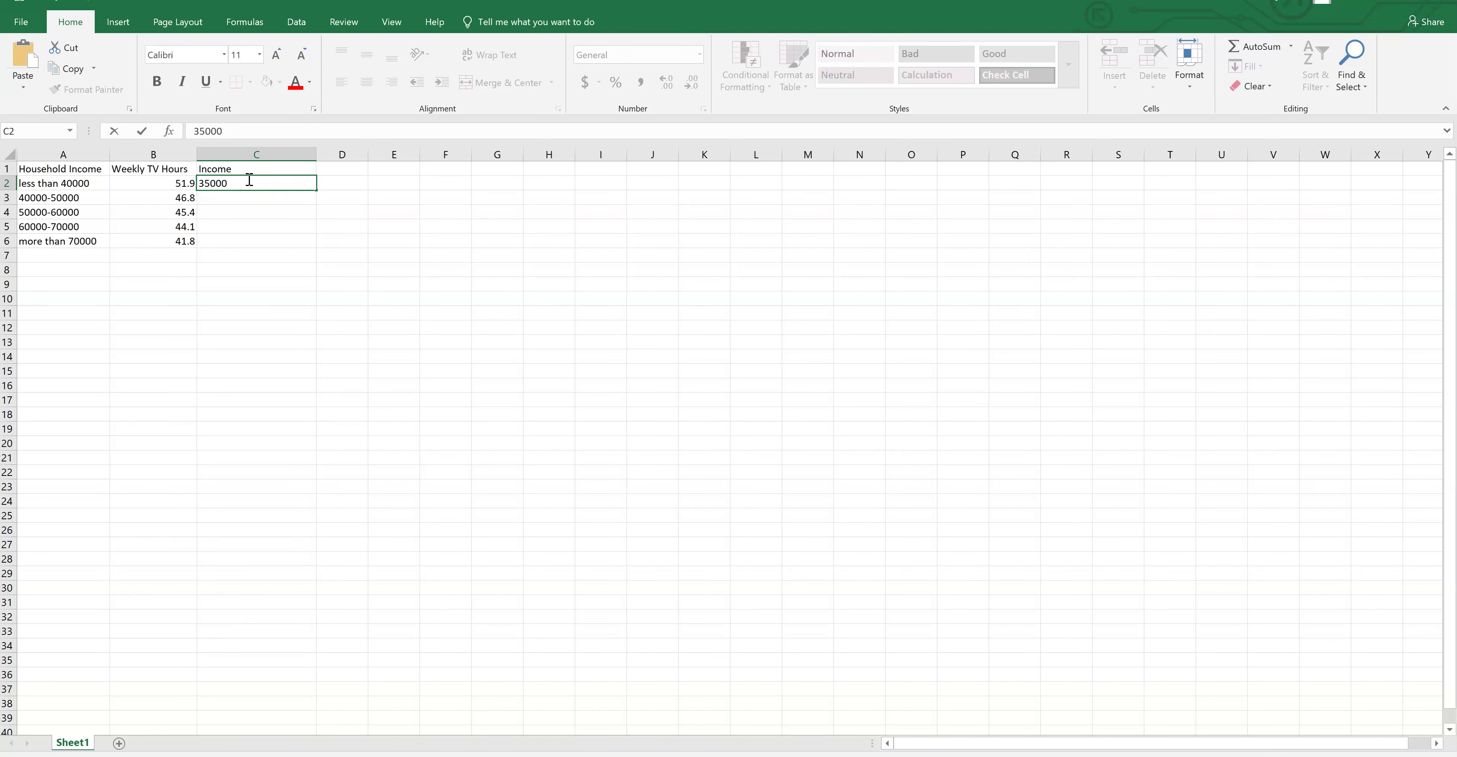
pyautogui.press('Return')
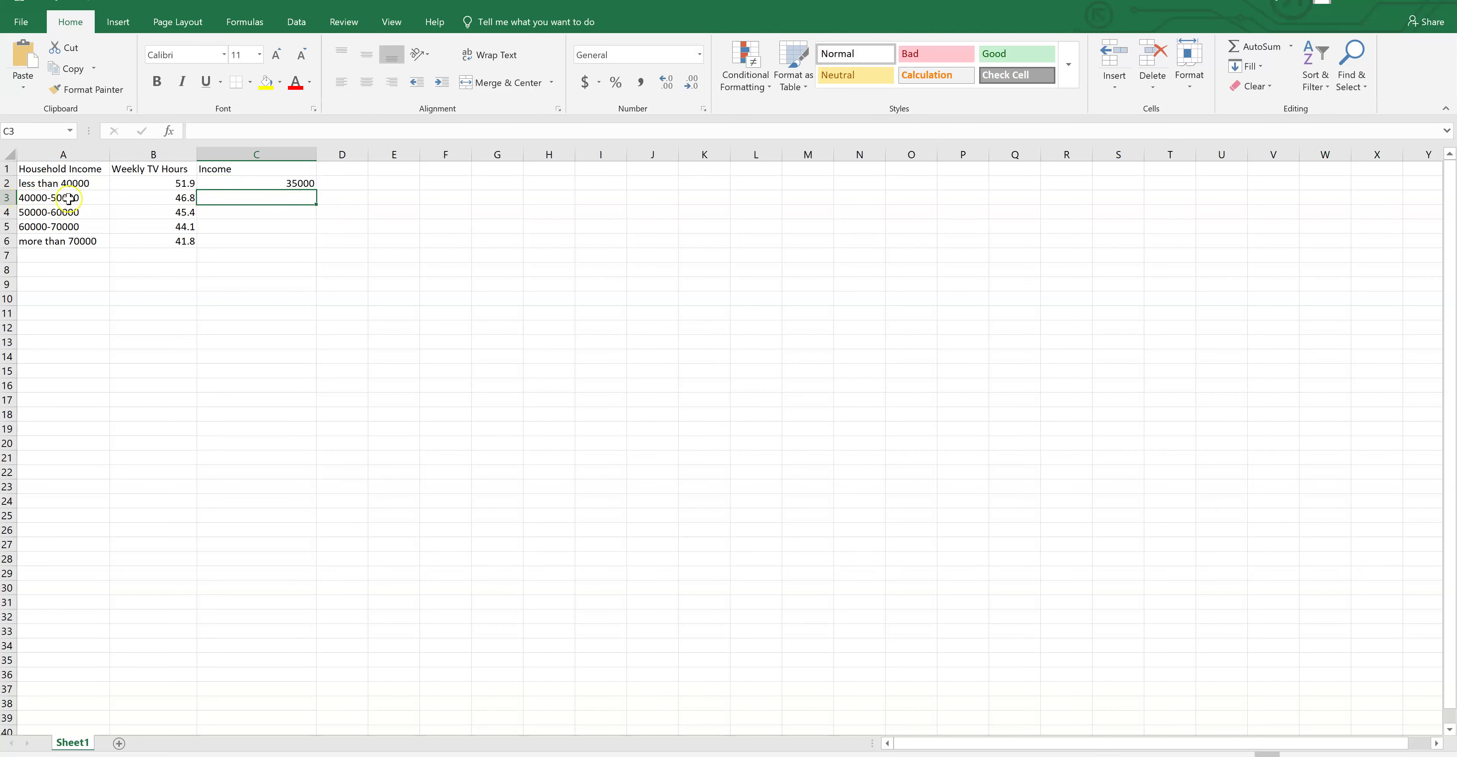
pyautogui.write('4500')
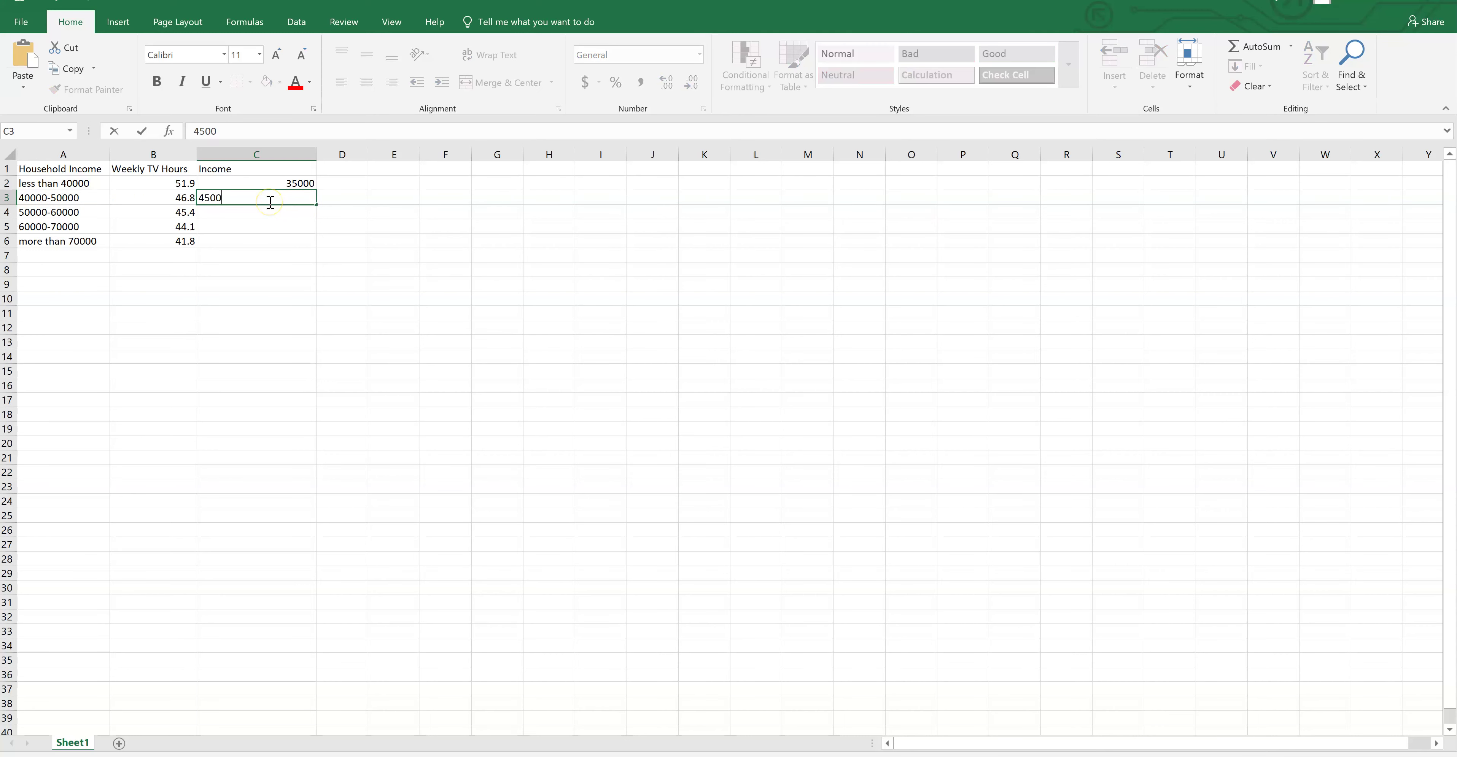
pyautogui.write('0')
pyautogui.press('Return')
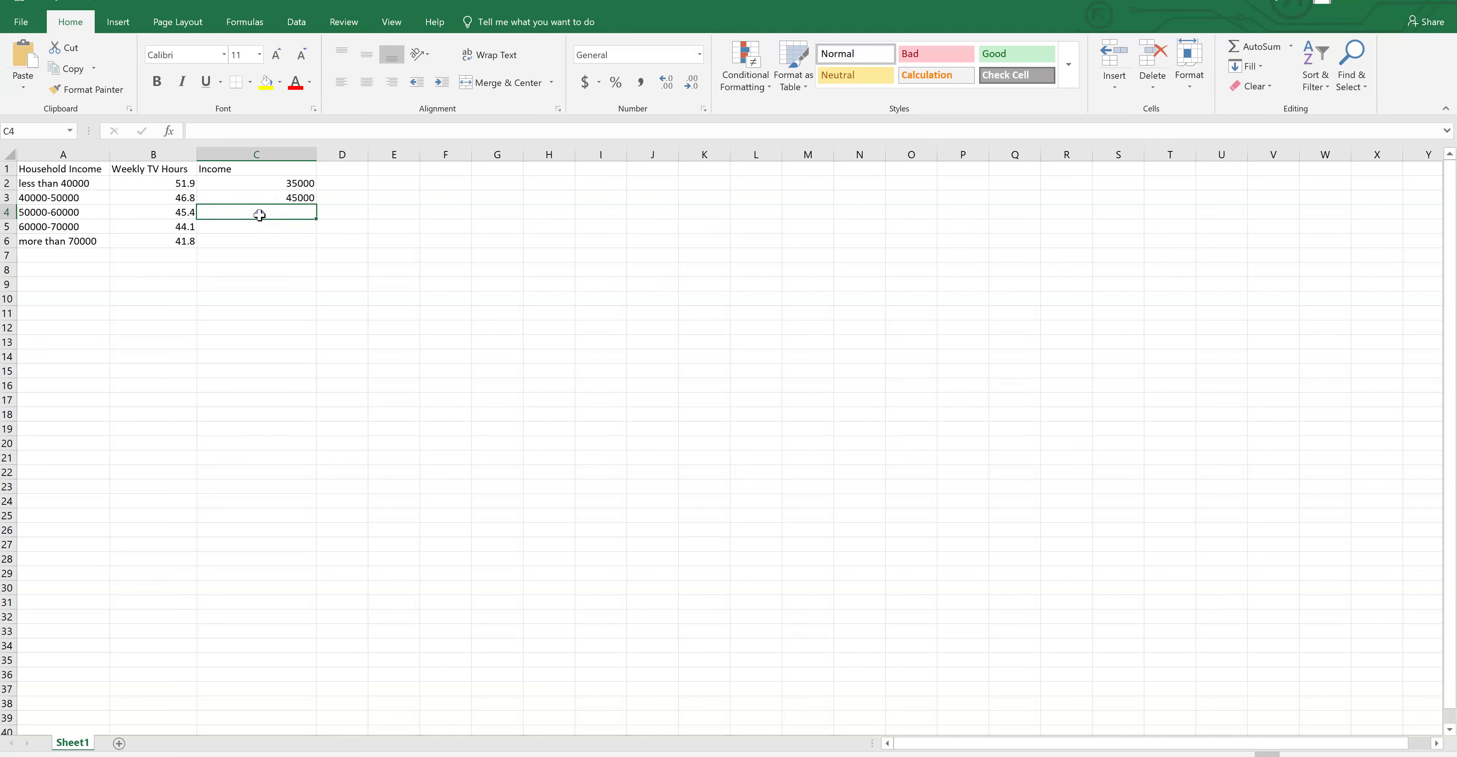
pyautogui.write('55')
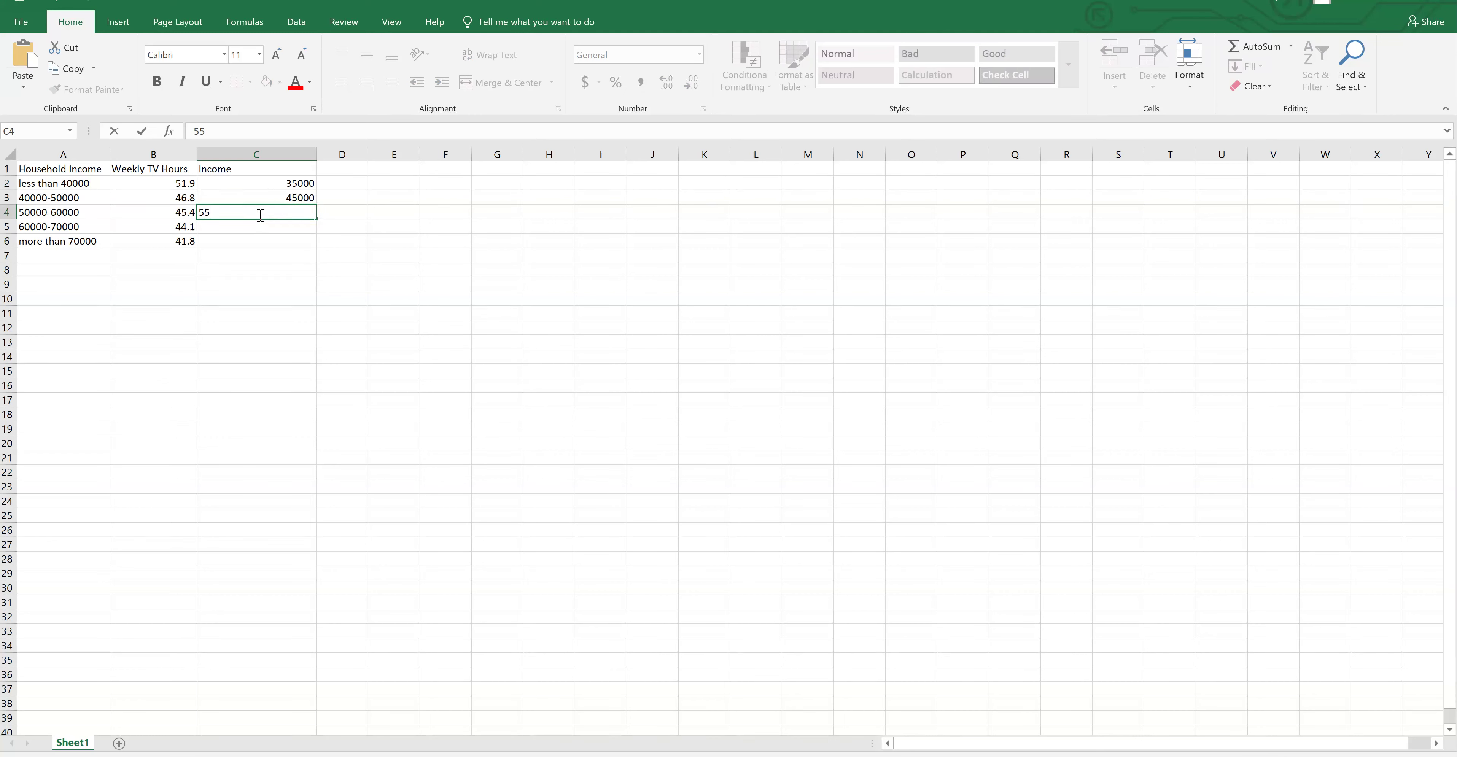
pyautogui.write('000')
pyautogui.press('Return')
pyautogui.write('65')
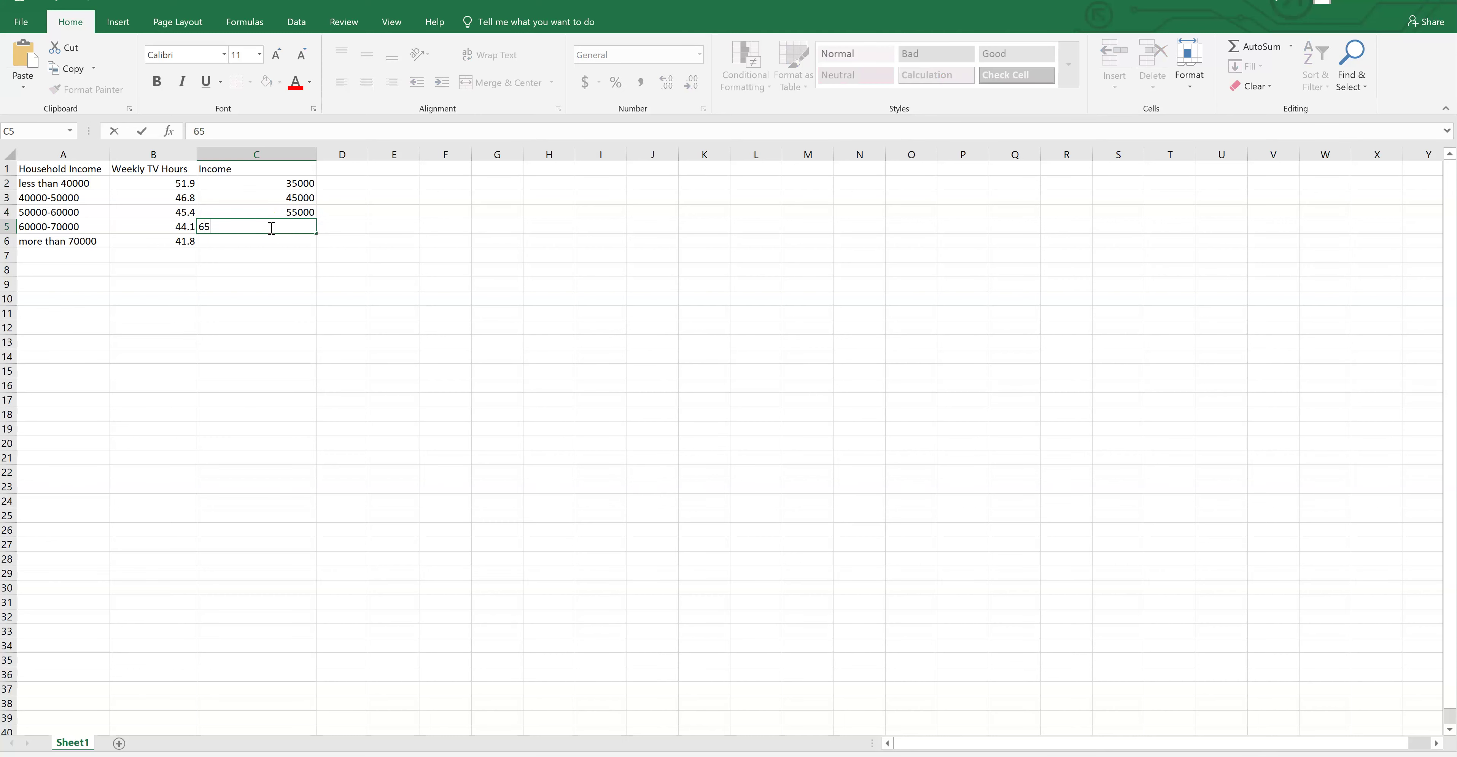
pyautogui.write('000')
pyautogui.press('Return')
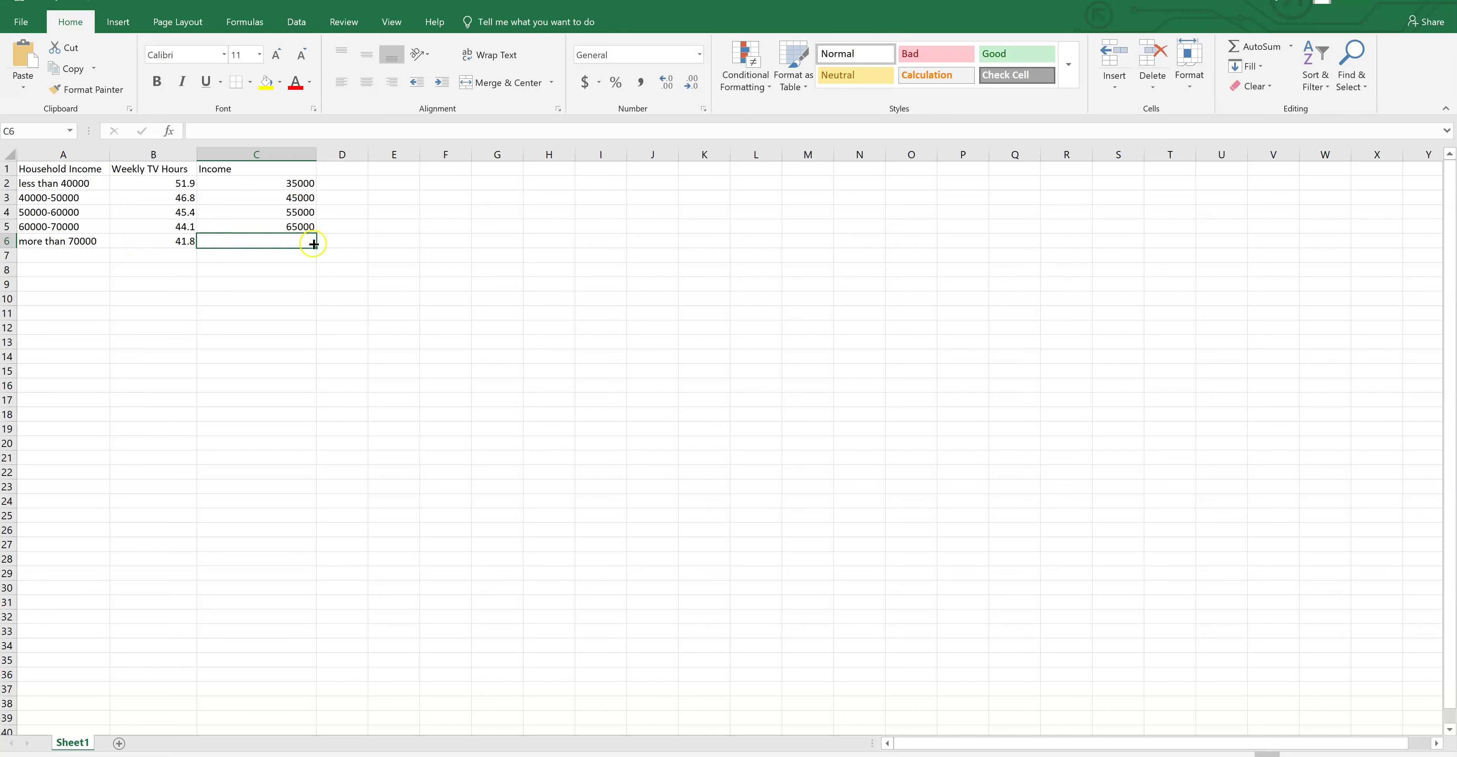
pyautogui.write('75000')
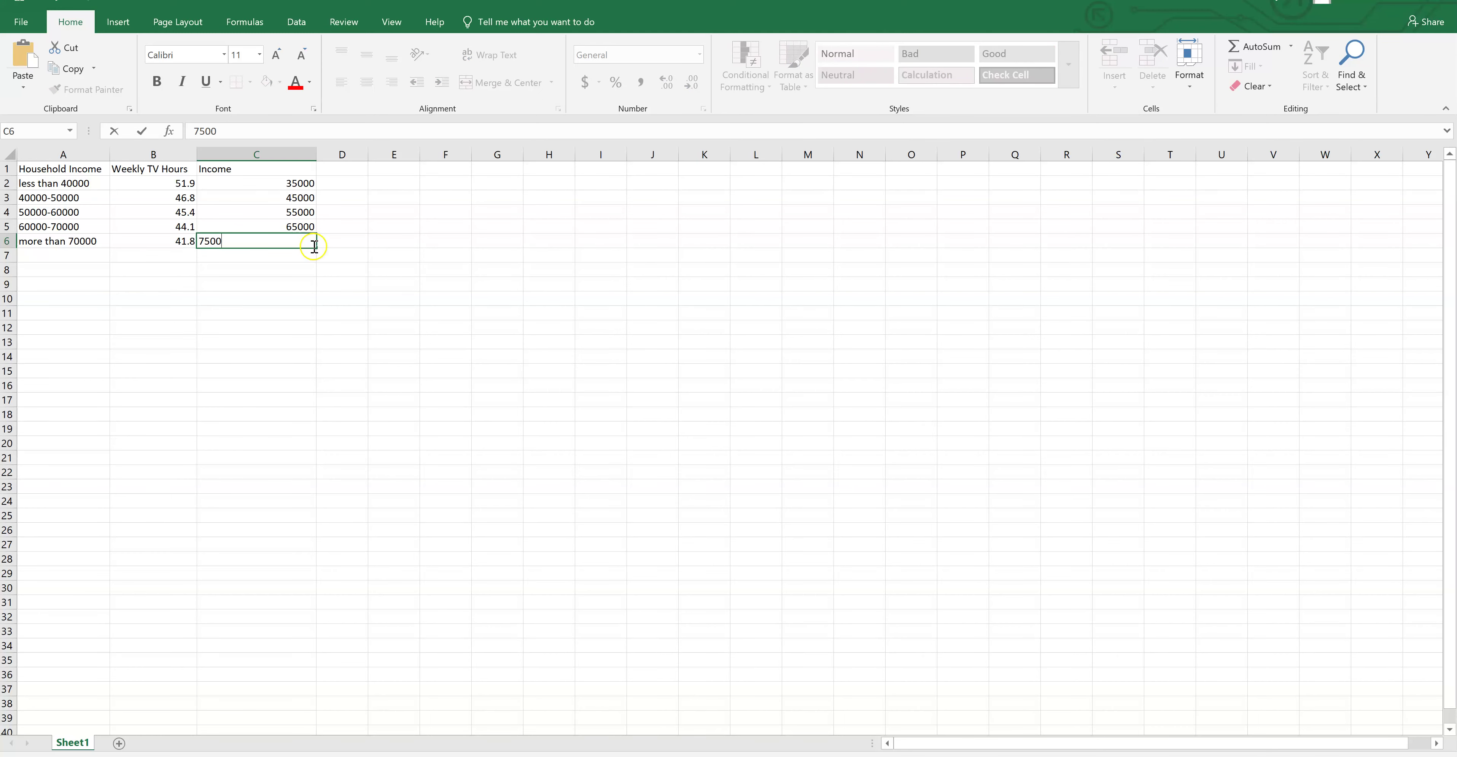
pyautogui.click(269, 268)
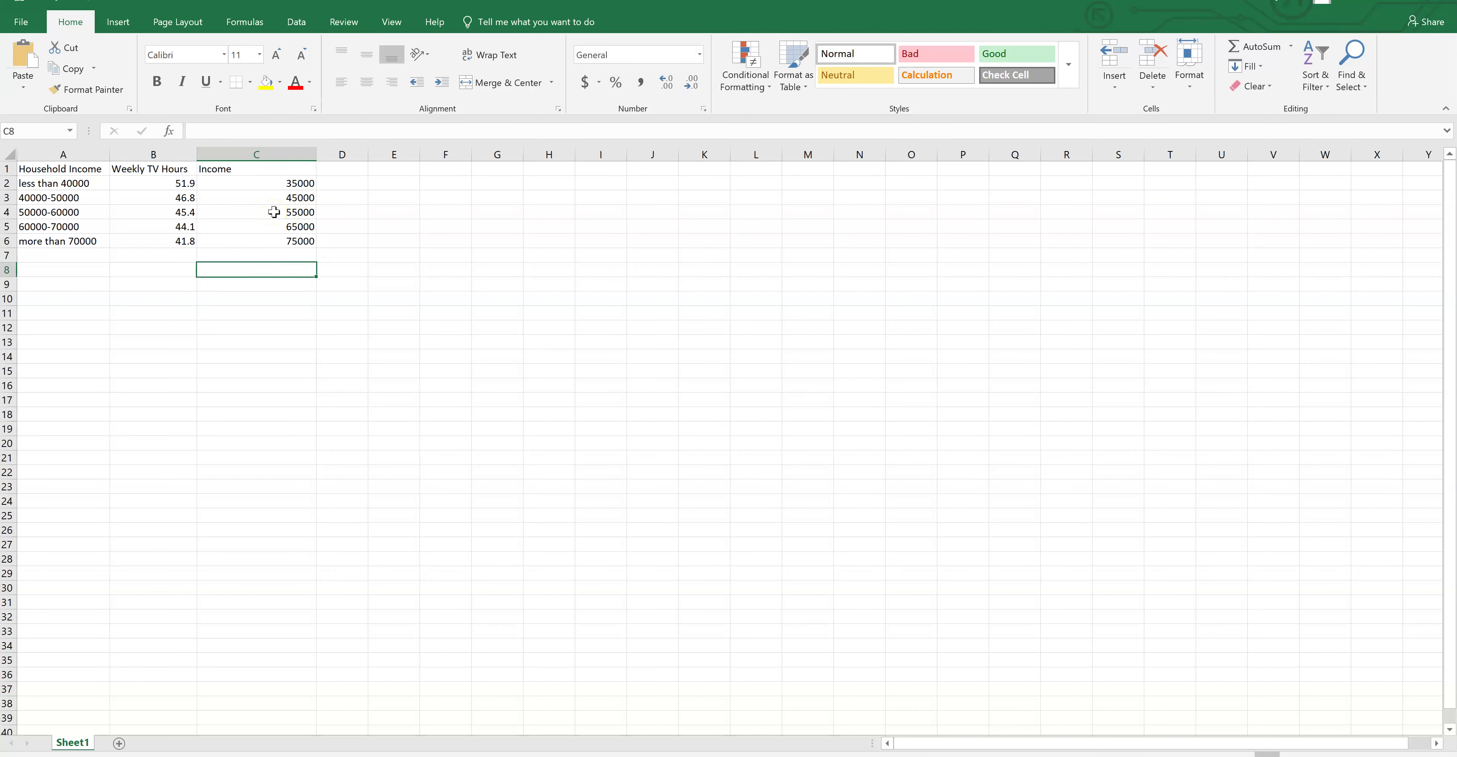
# Copy the Weekly TV Hours data from B1:B6 to D1:D6 and widen column D to fit its header.
pyautogui.moveTo(176, 169); pyautogui.dragTo(175, 234)
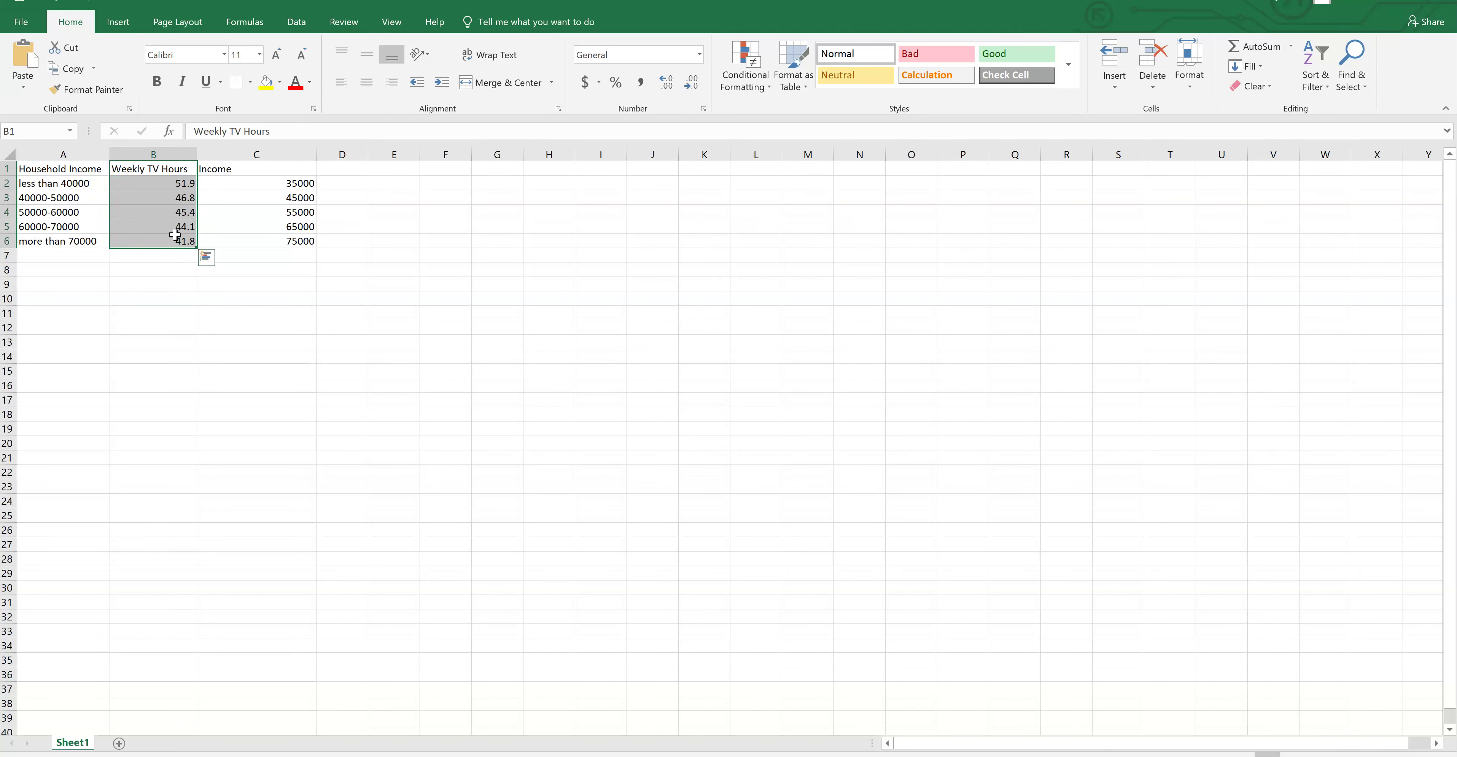
pyautogui.hotkey('ctrl', 'c')
pyautogui.click(336, 170)
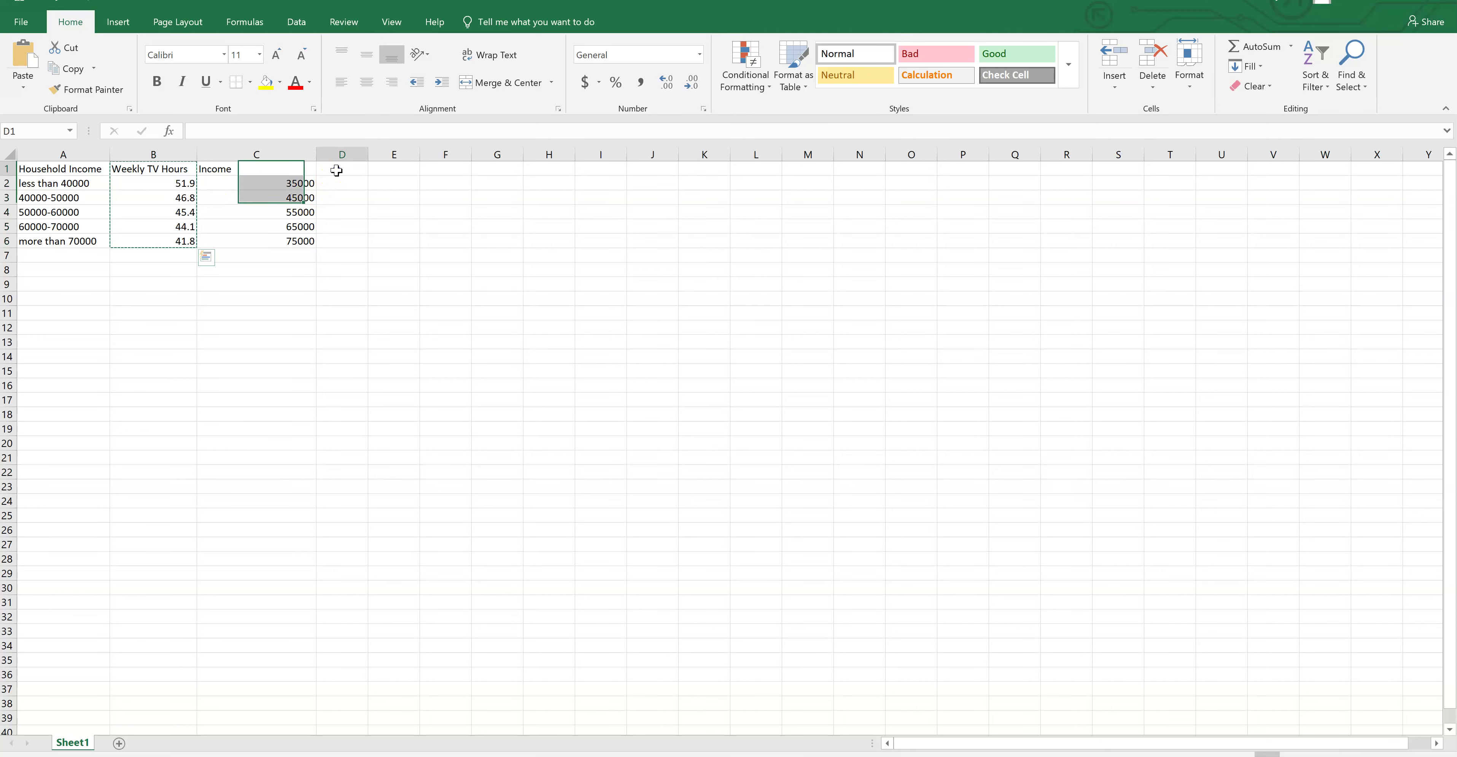
pyautogui.hotkey('ctrl', 'v')
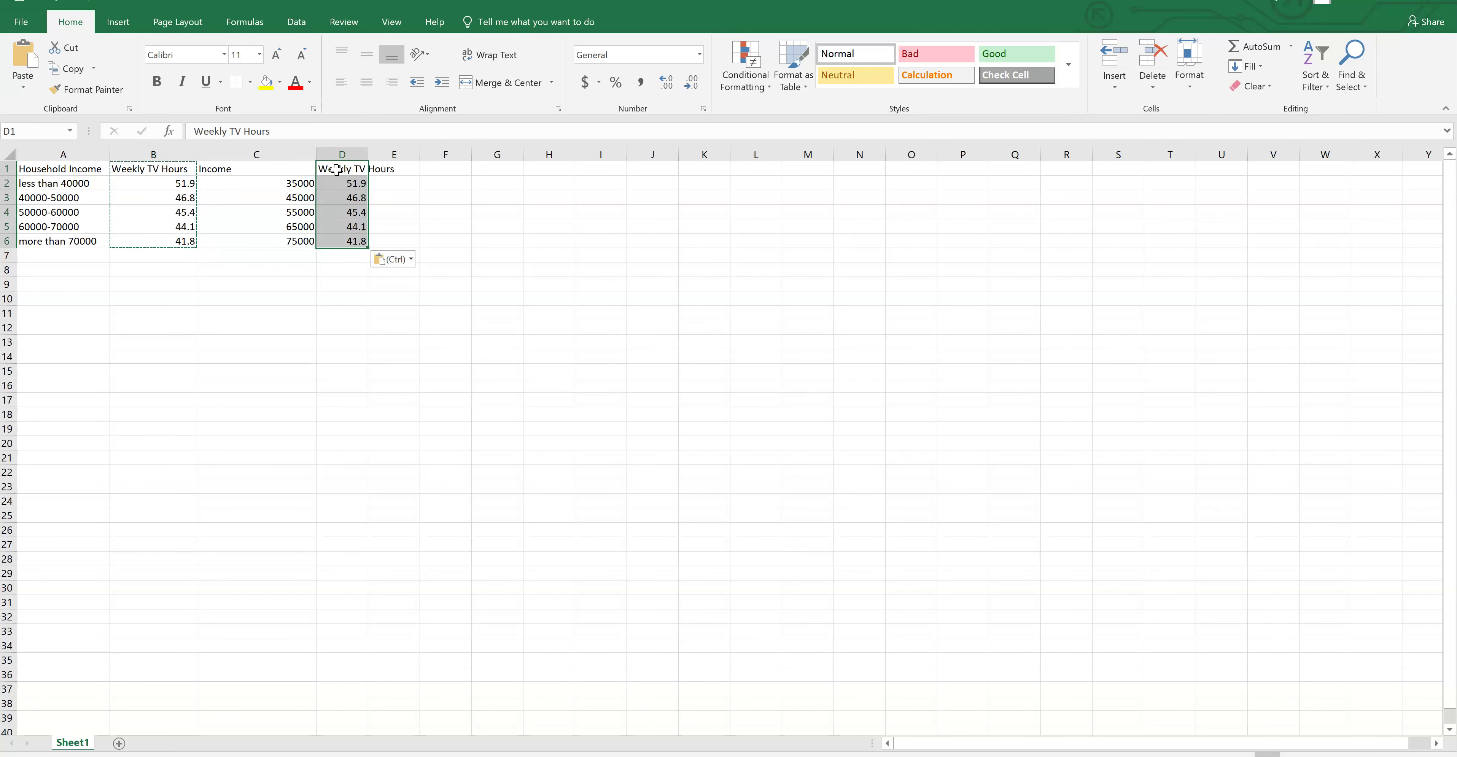
pyautogui.moveTo(368, 154); pyautogui.dragTo(415, 153)
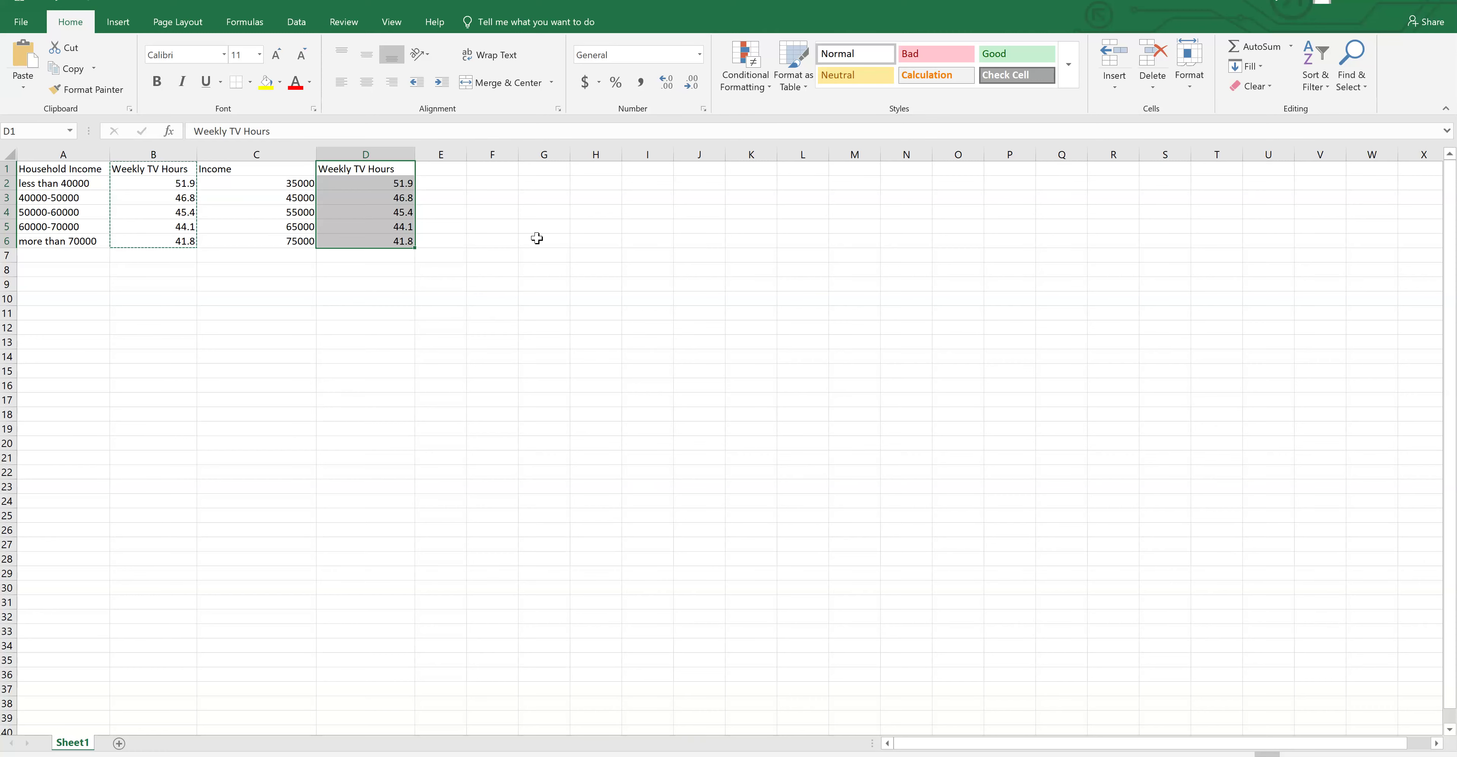
pyautogui.moveTo(391, 311); pyautogui.dragTo(375, 326)
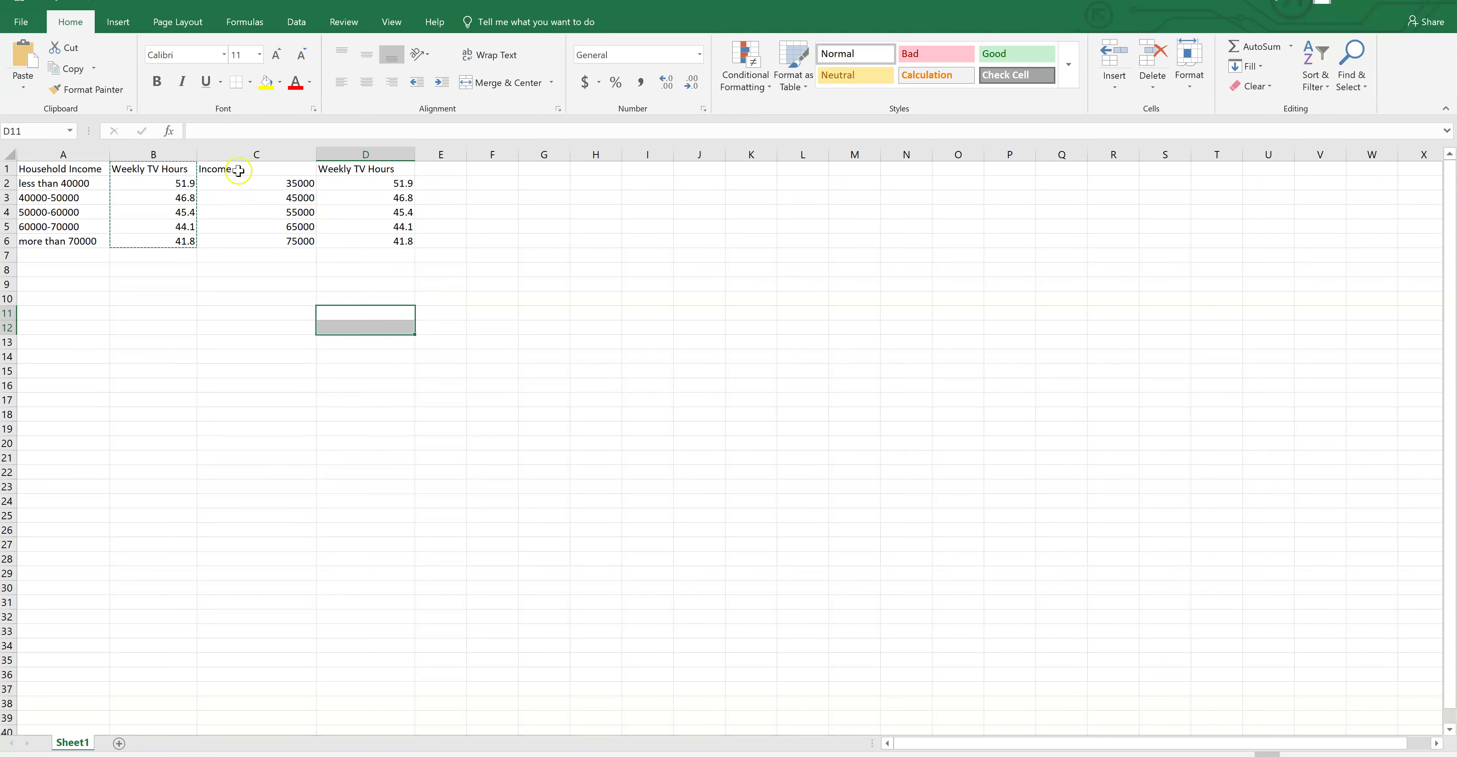
pyautogui.moveTo(232, 171); pyautogui.dragTo(382, 240)
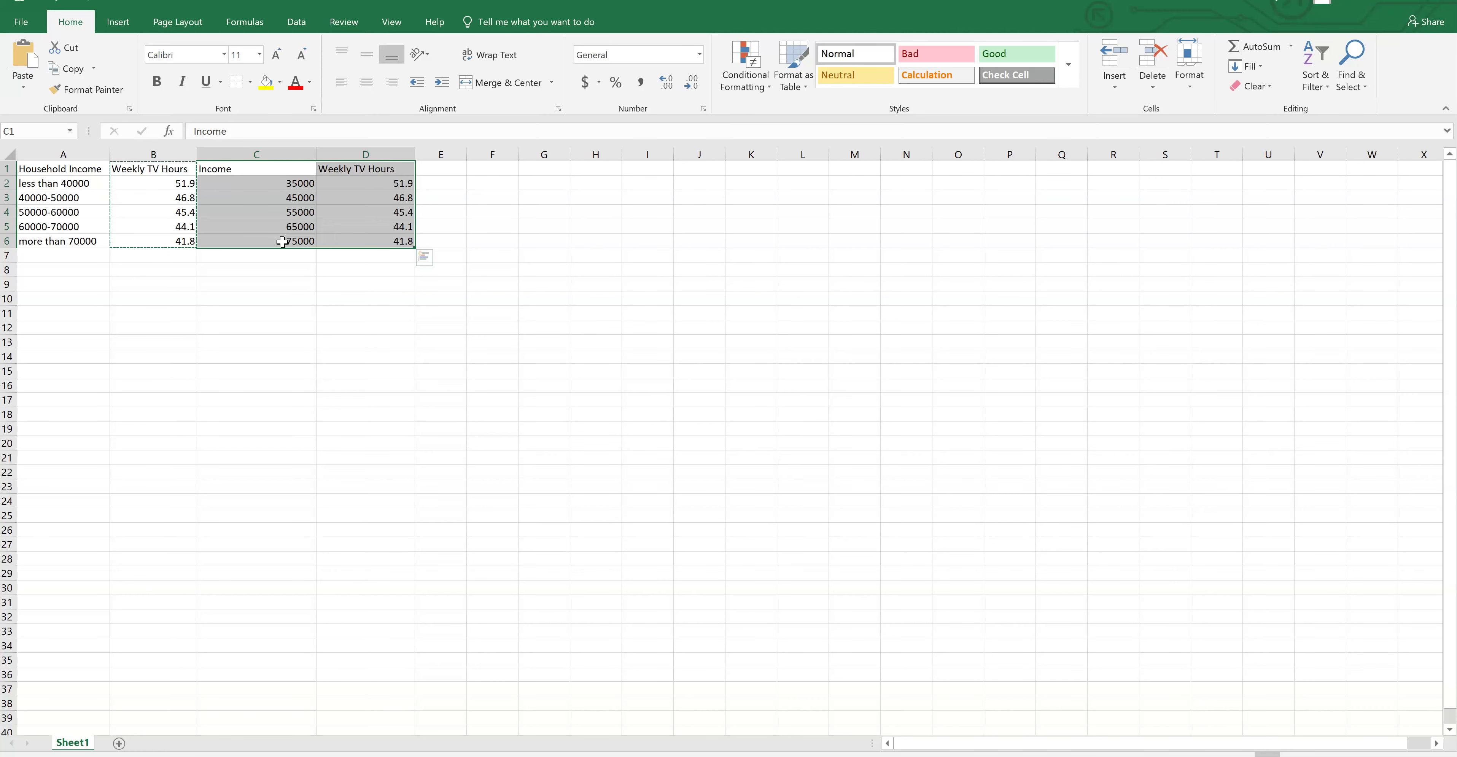
pyautogui.click(266, 283)
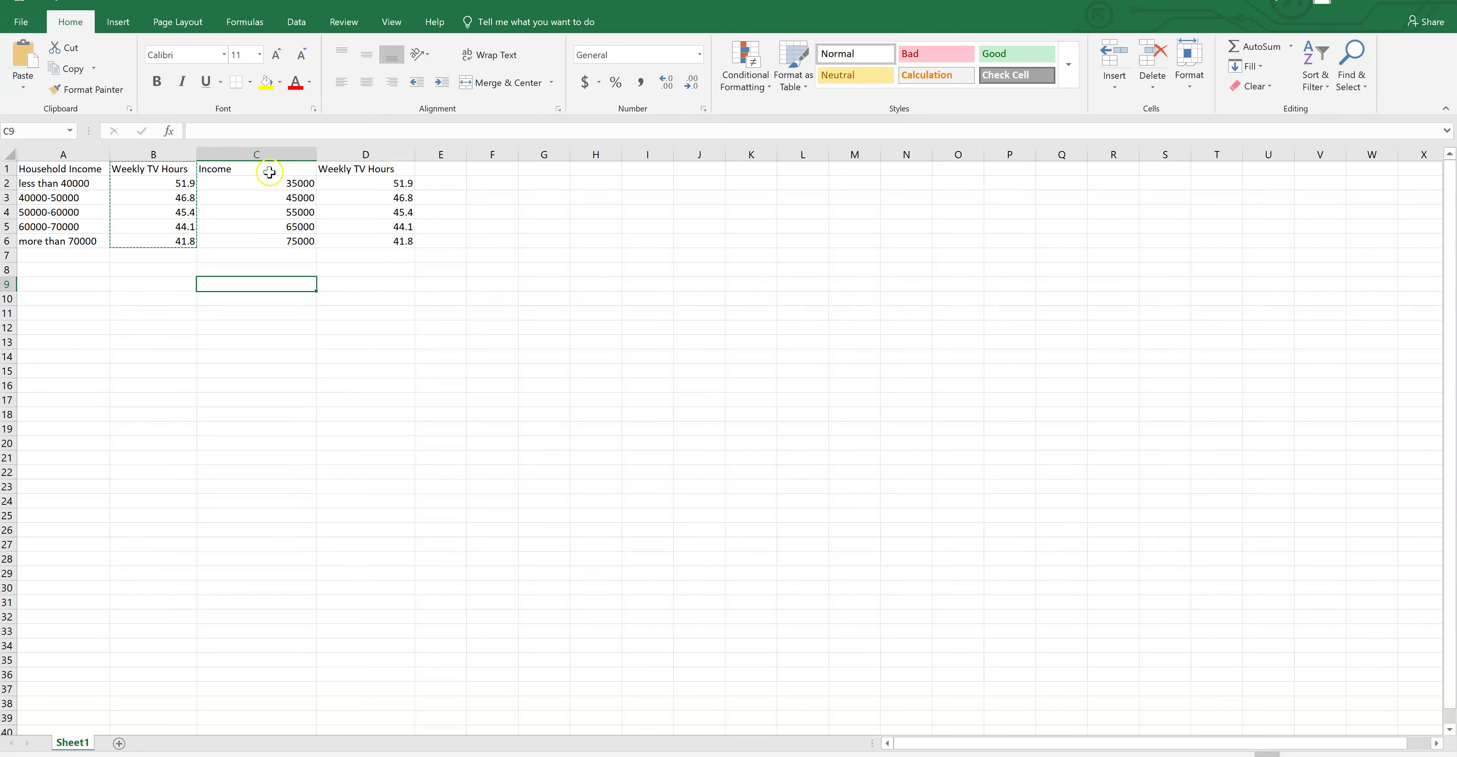
pyautogui.moveTo(269, 173); pyautogui.dragTo(270, 241)
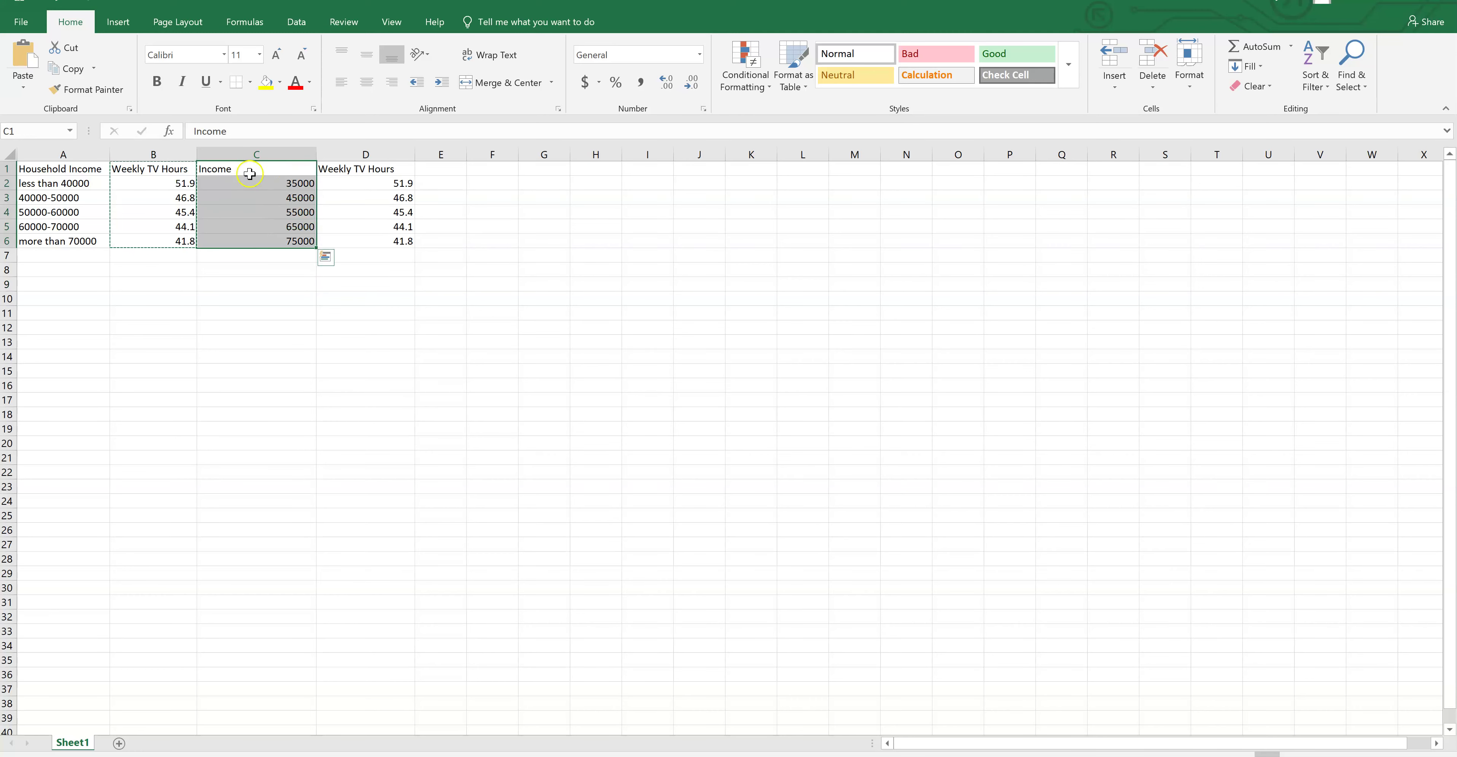
# Insert a markers-only scatter chart of the Income and Weekly TV Hours data in C1:D6.
pyautogui.moveTo(249, 174); pyautogui.dragTo(369, 247)
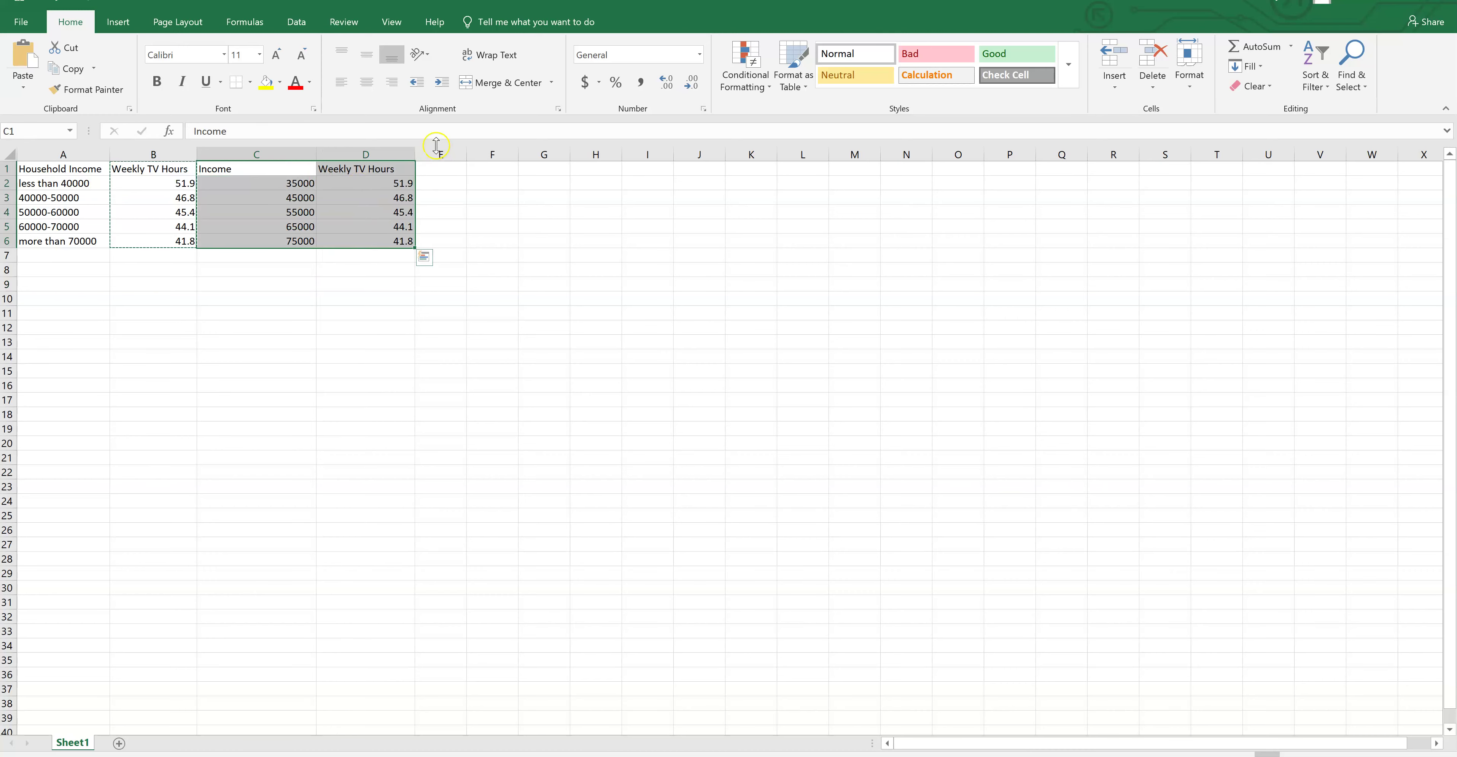
pyautogui.click(118, 26)
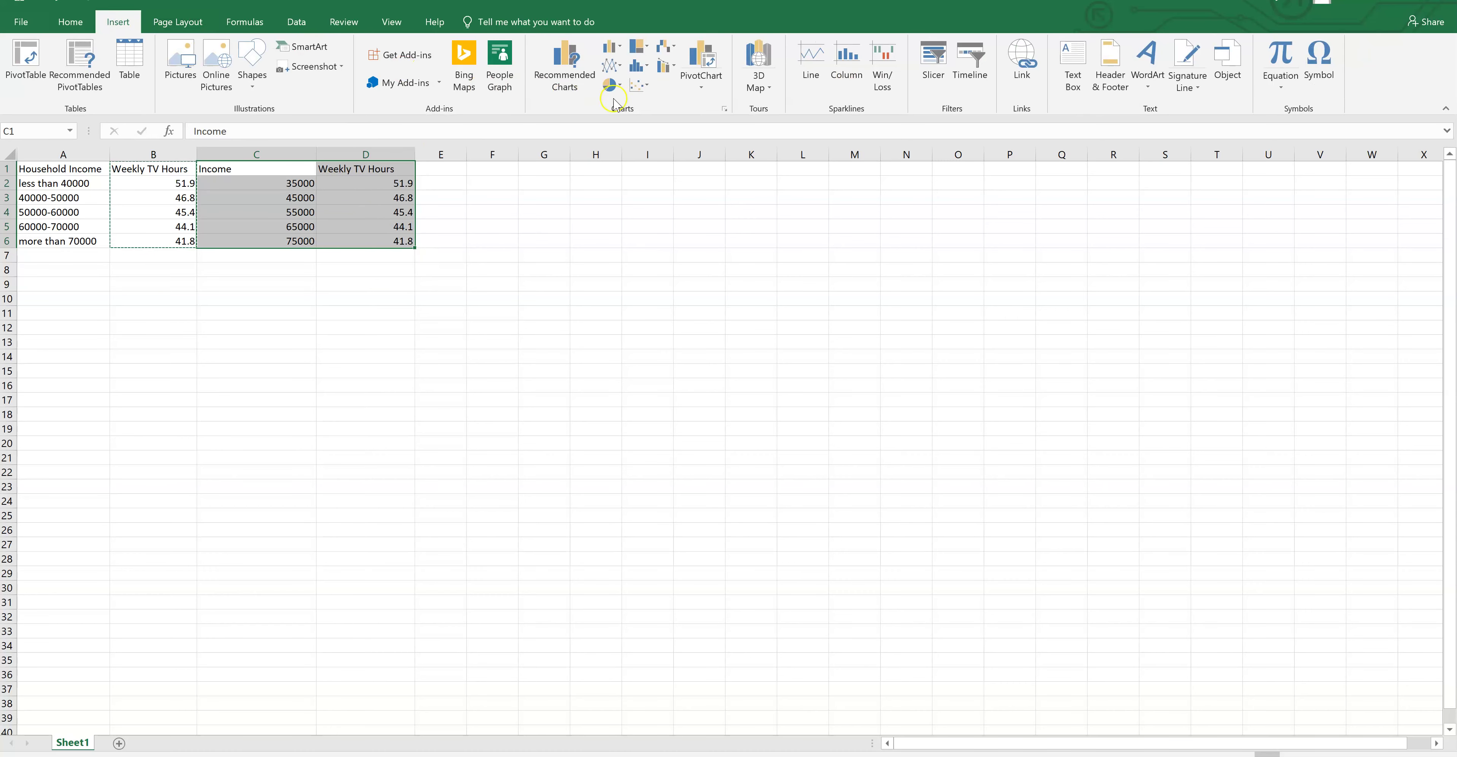
pyautogui.click(641, 87)
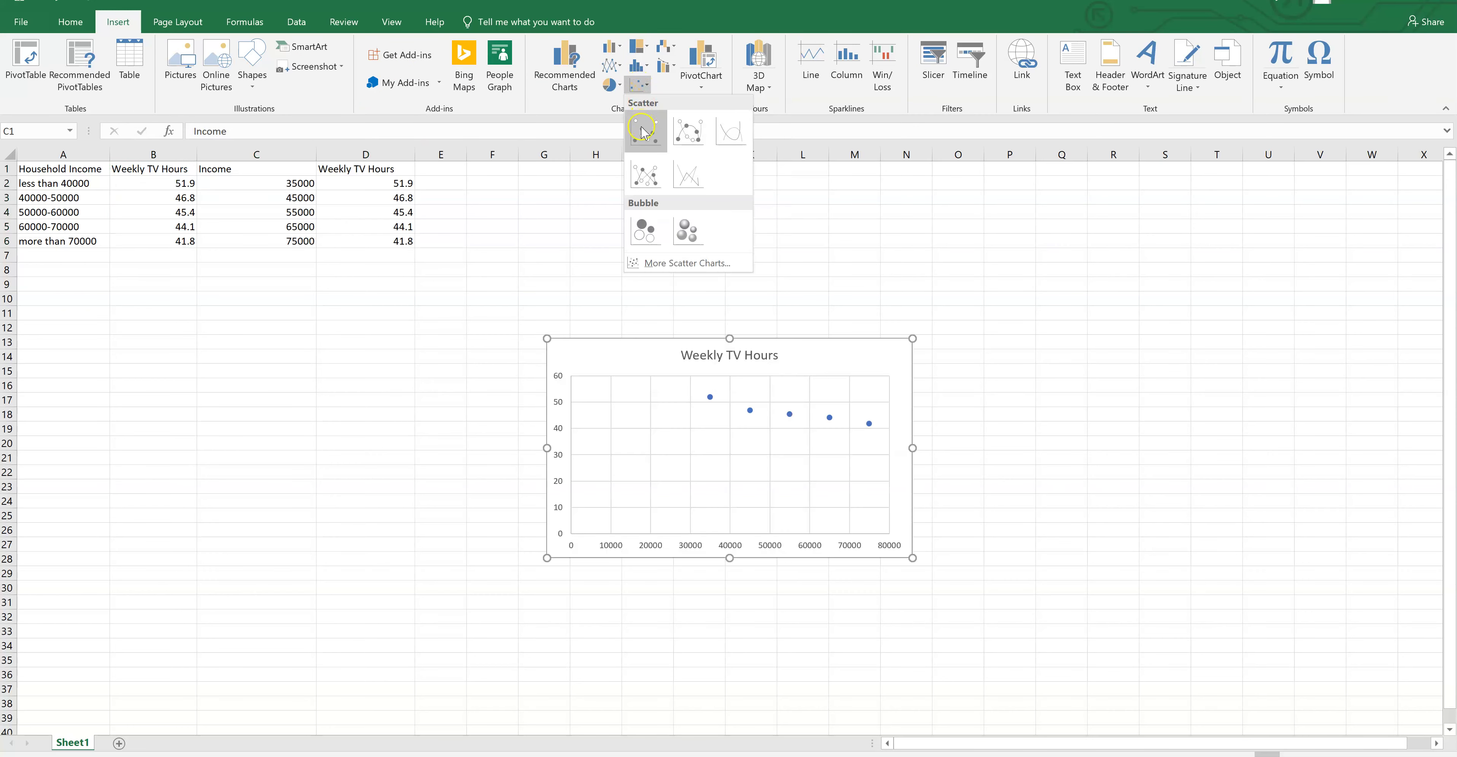
pyautogui.click(642, 127)
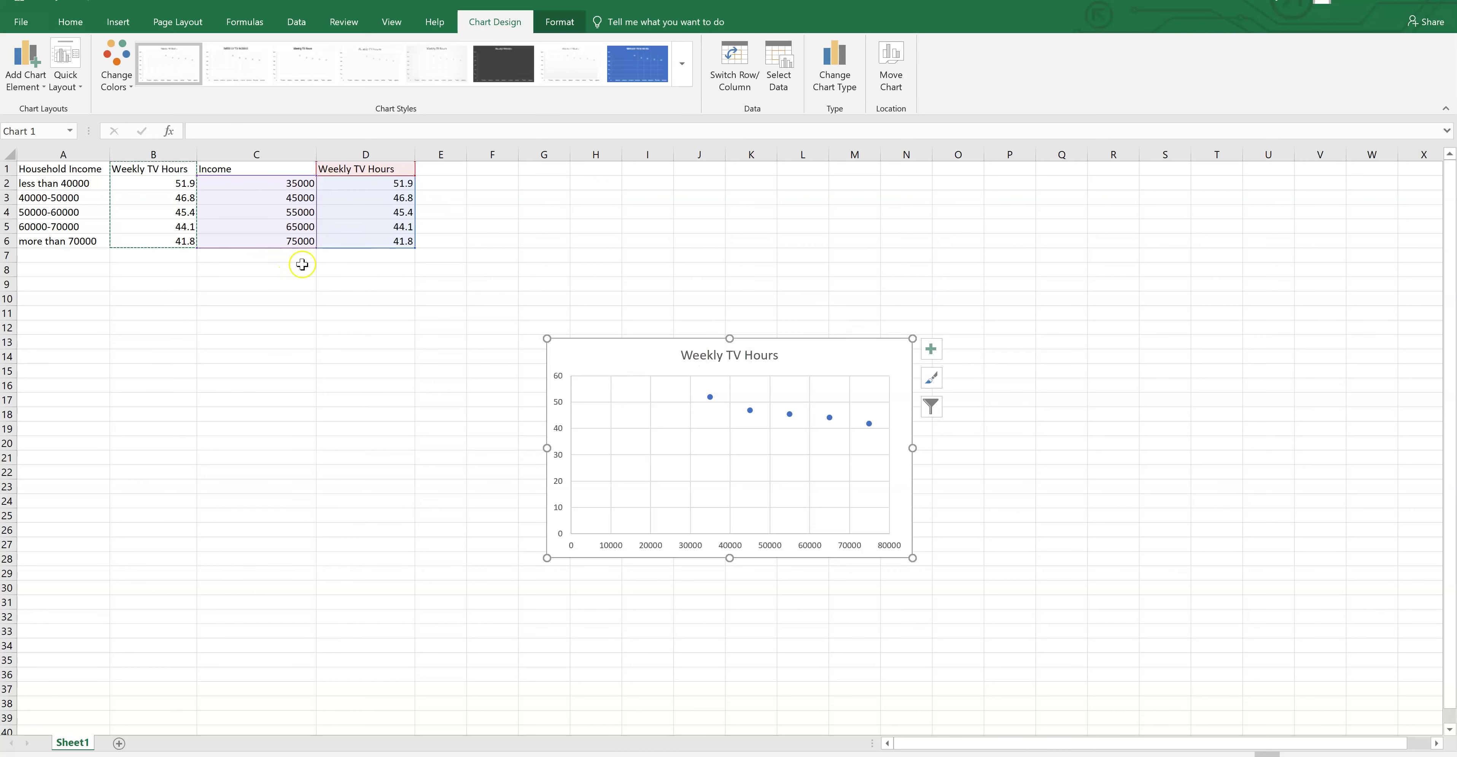
# Calculate the correlation between income and weekly TV hours in C11 with =CORREL(C2:C6,D2:D6).
pyautogui.click(258, 317)
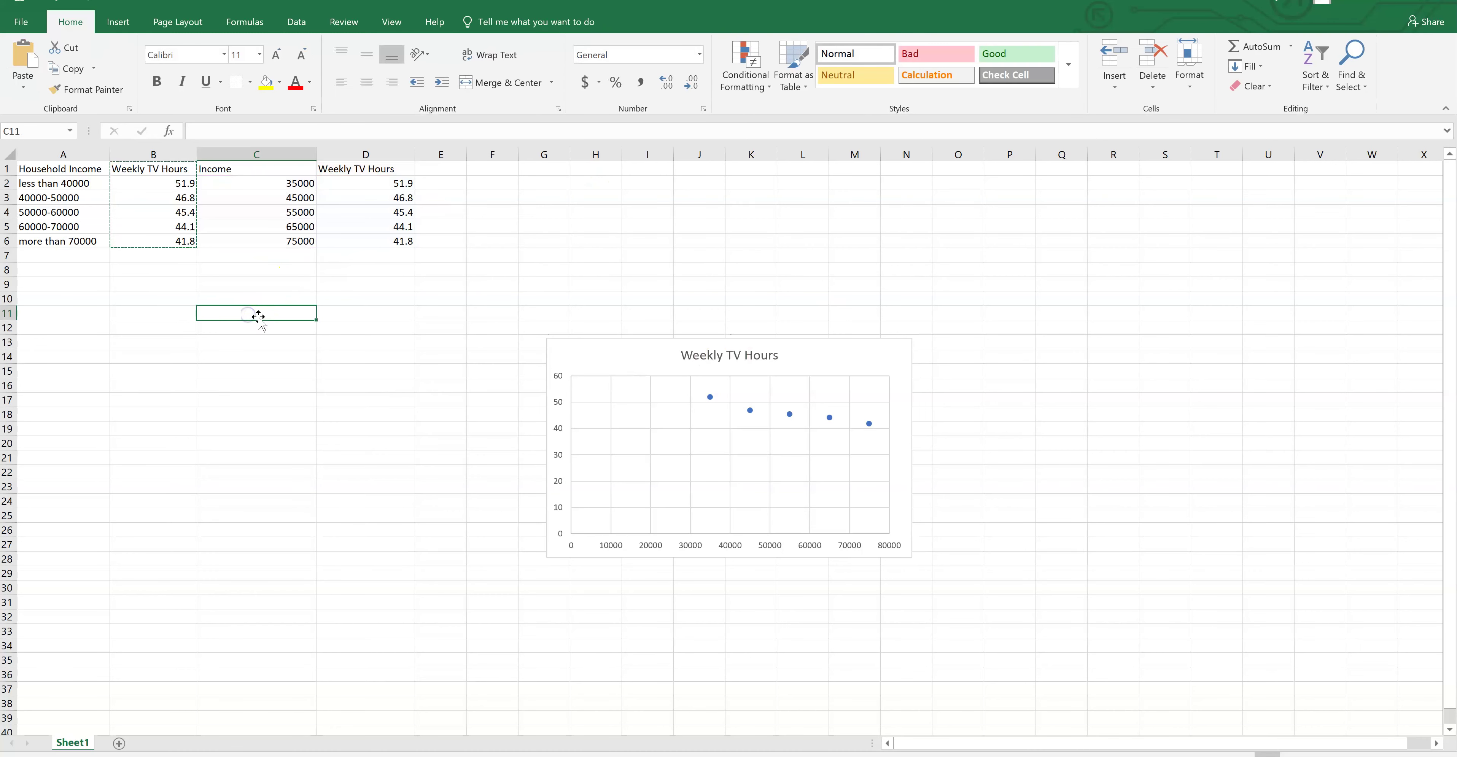
pyautogui.write('=')
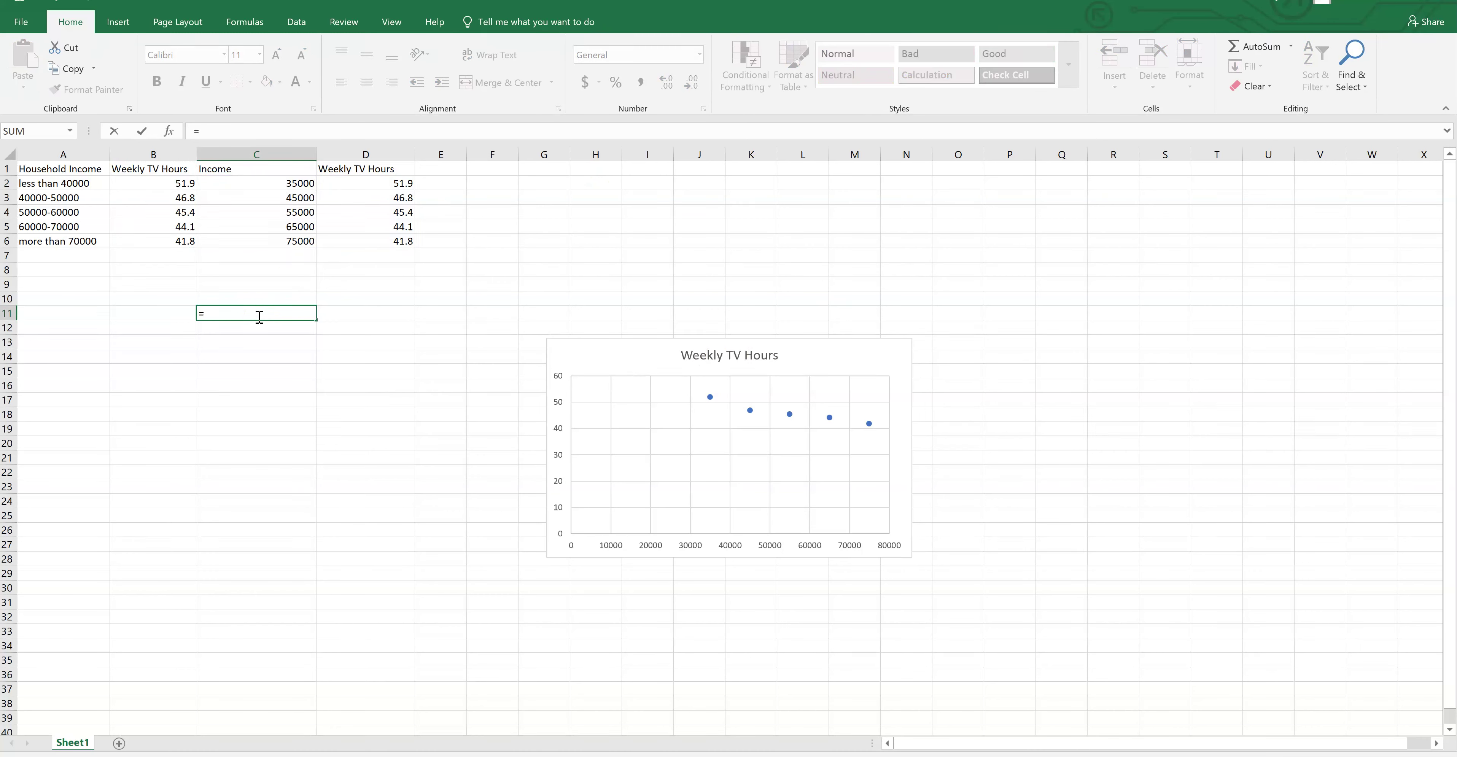
pyautogui.write('COR')
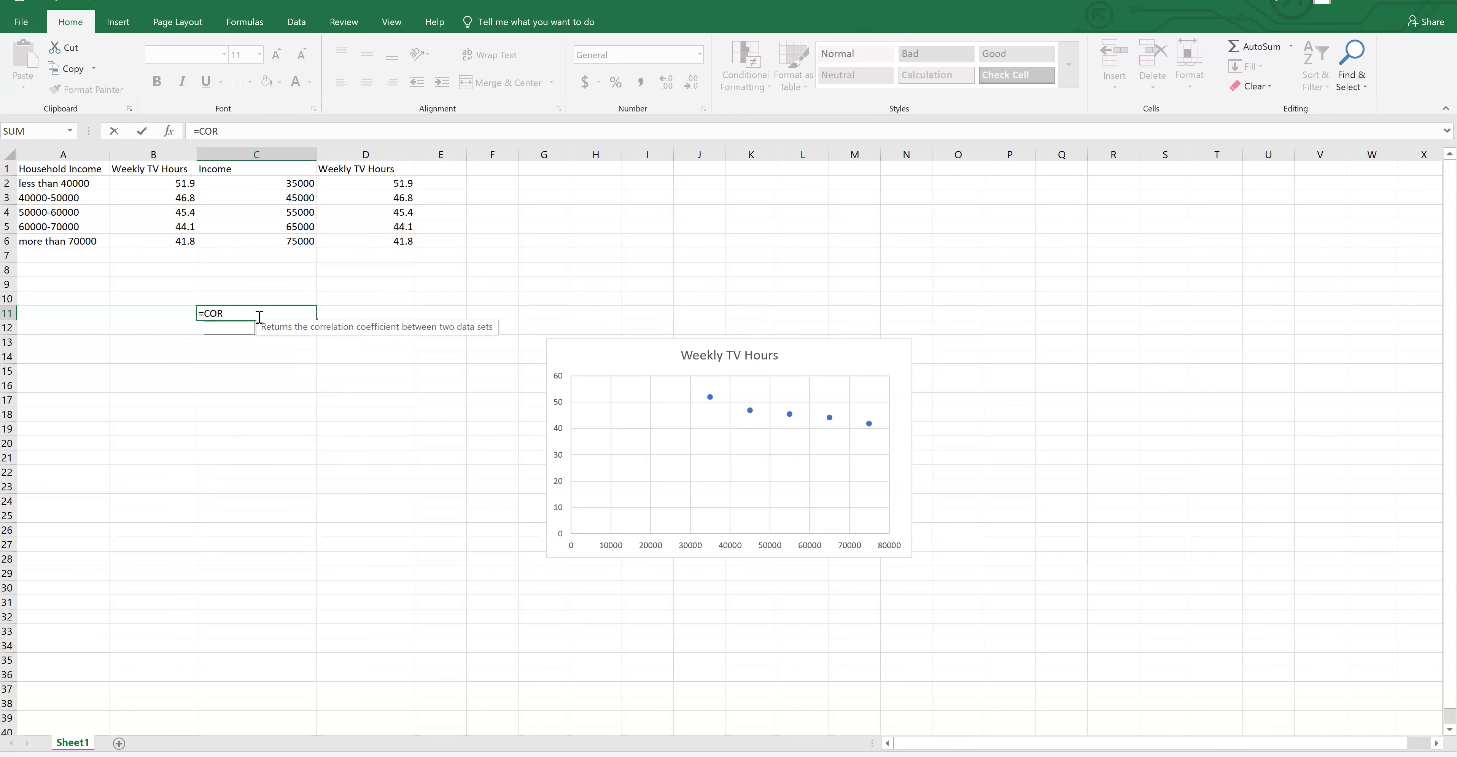
pyautogui.write('REL(')
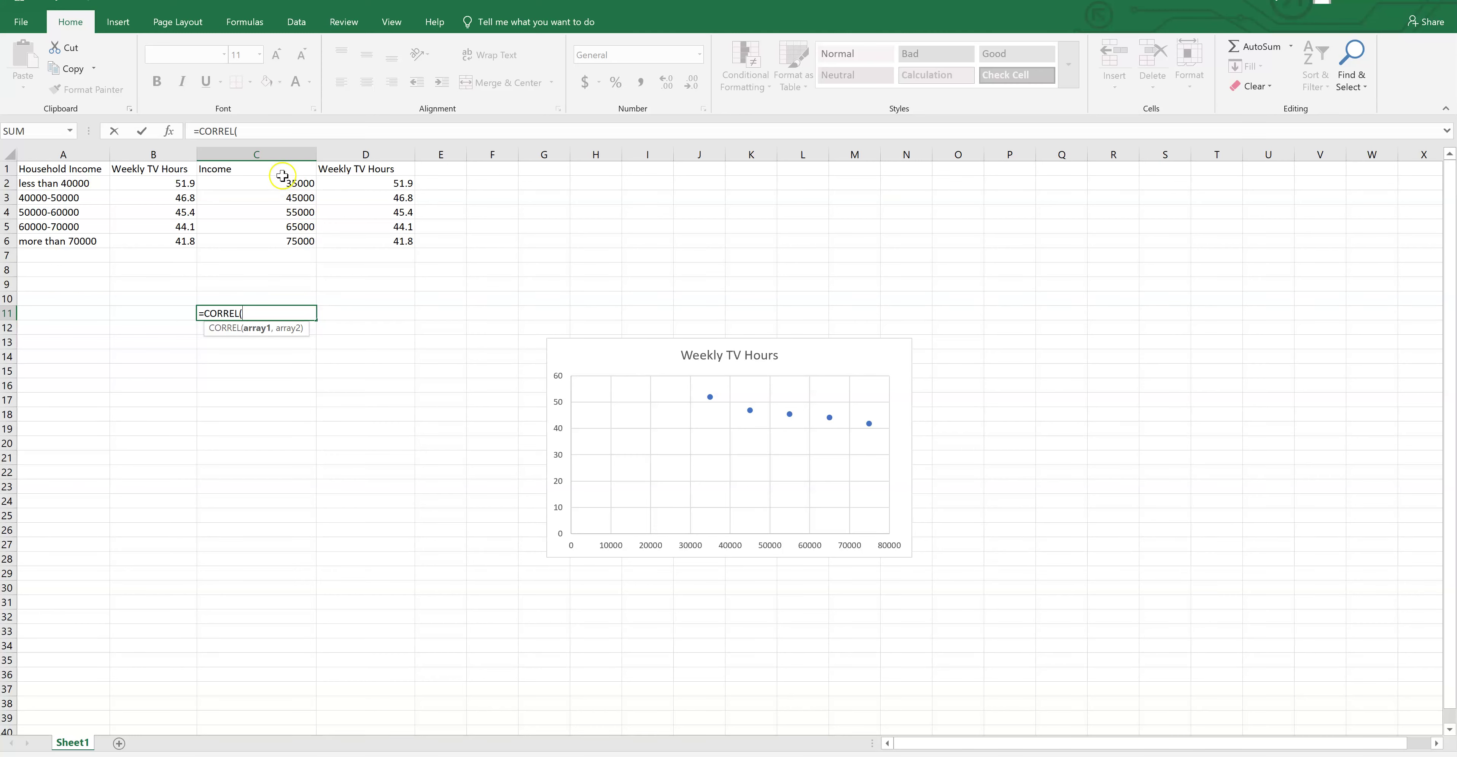
pyautogui.moveTo(286, 183); pyautogui.dragTo(288, 242)
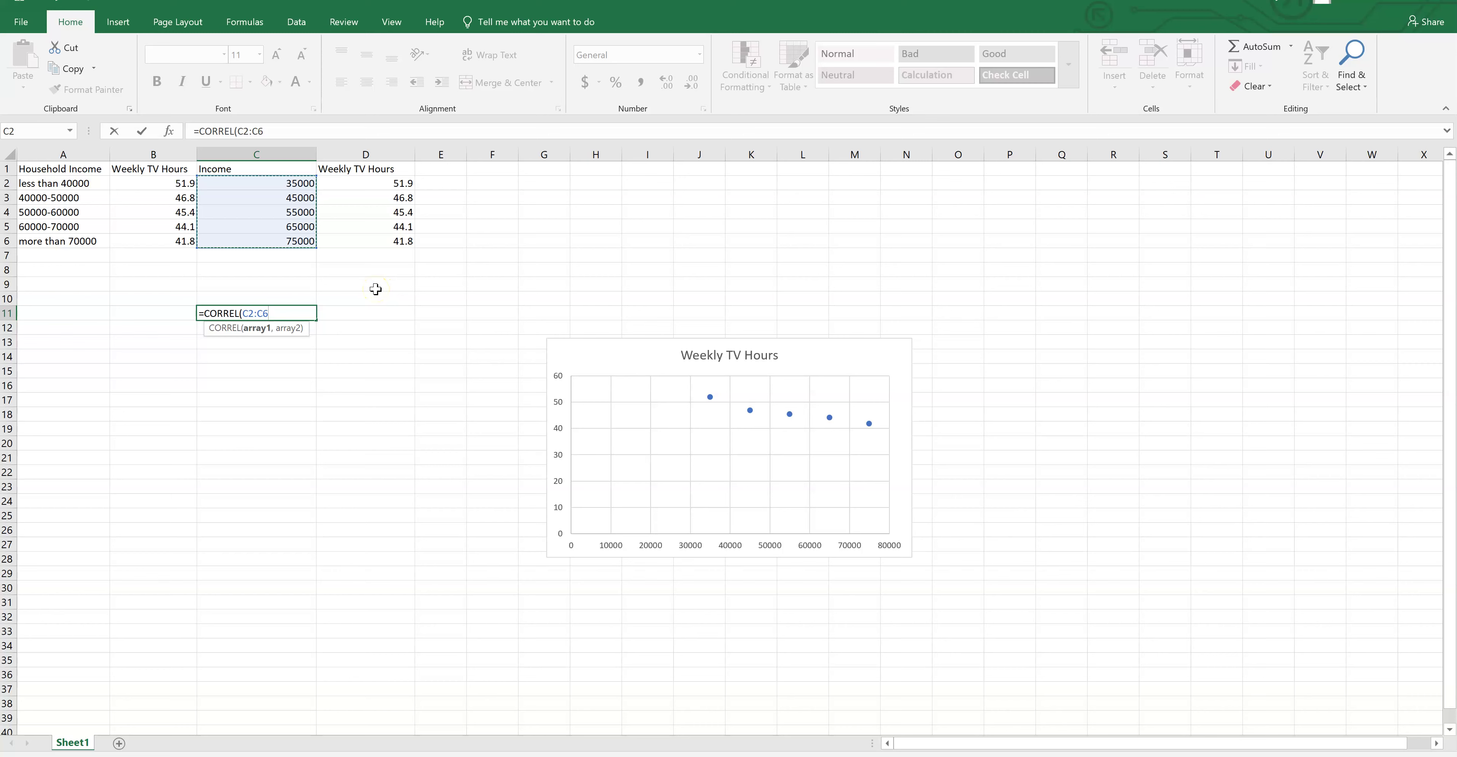
pyautogui.write(',')
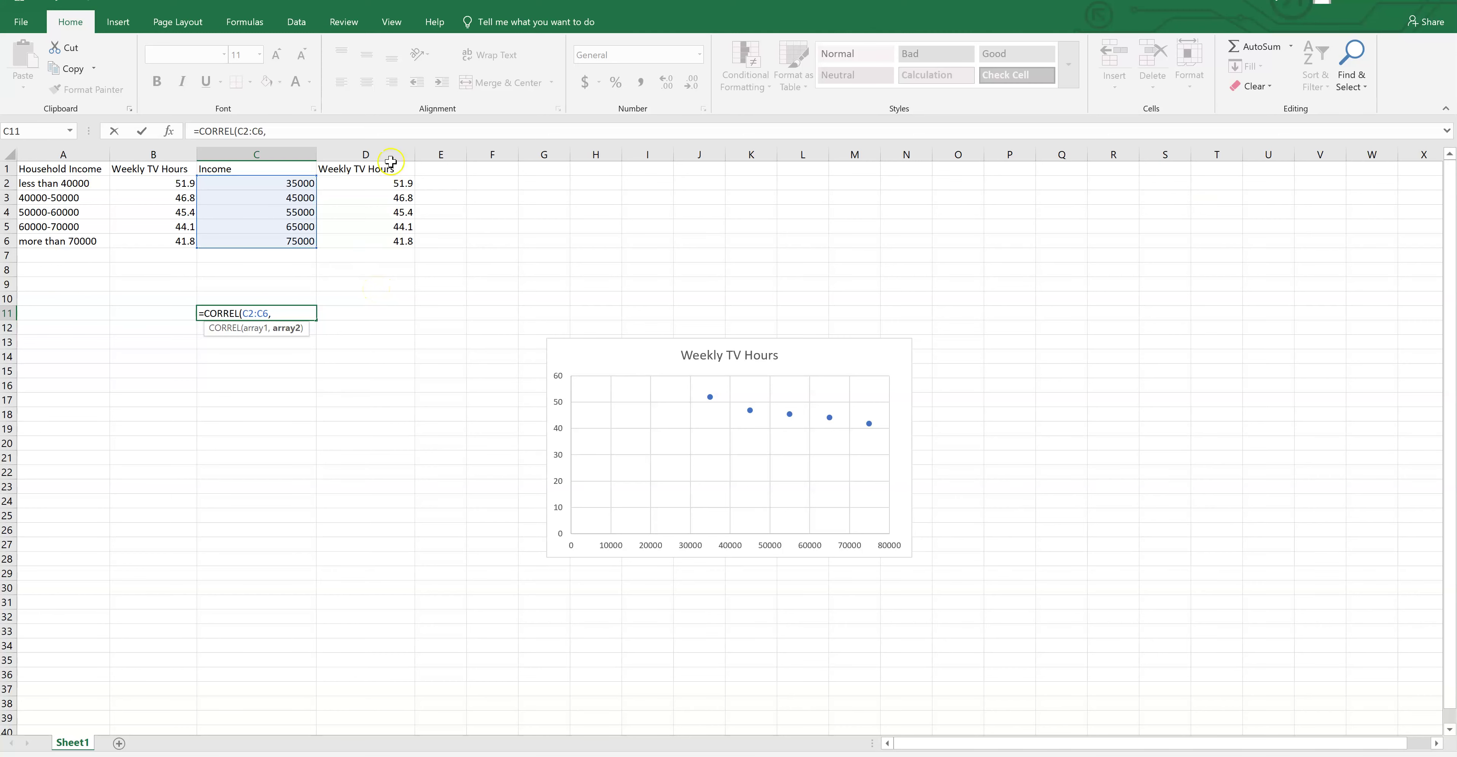
pyautogui.moveTo(380, 180); pyautogui.dragTo(375, 238)
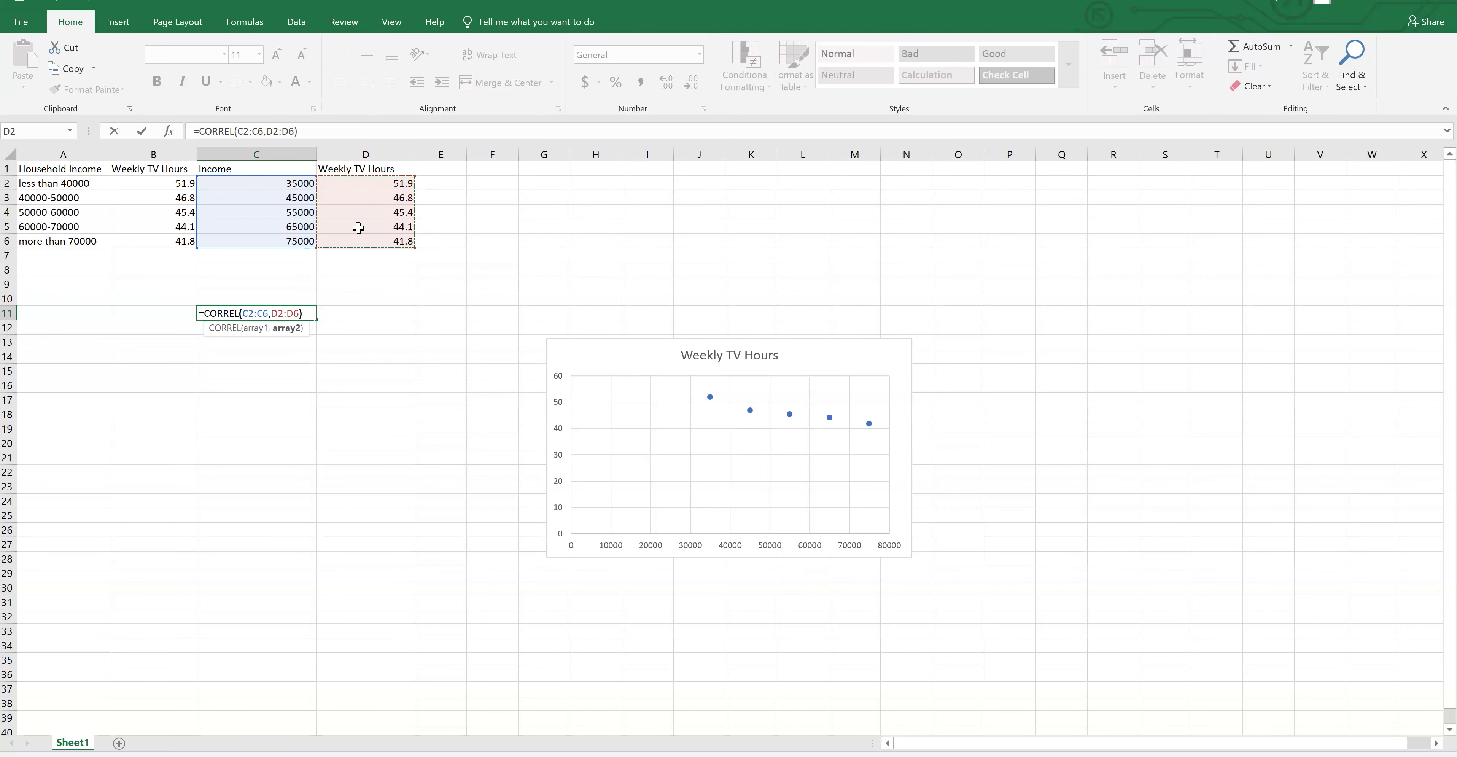
pyautogui.press('Return')
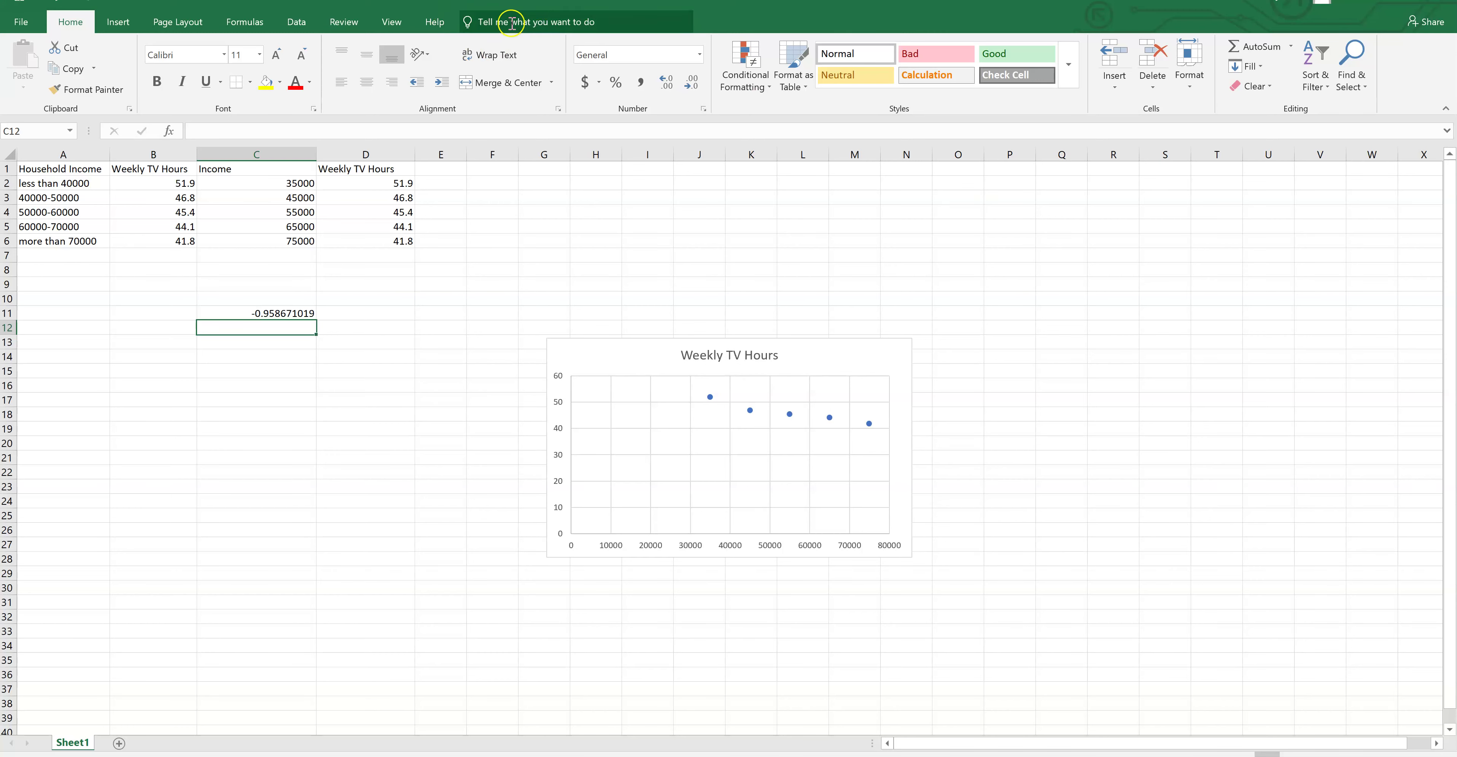
pyautogui.click(619, 358)
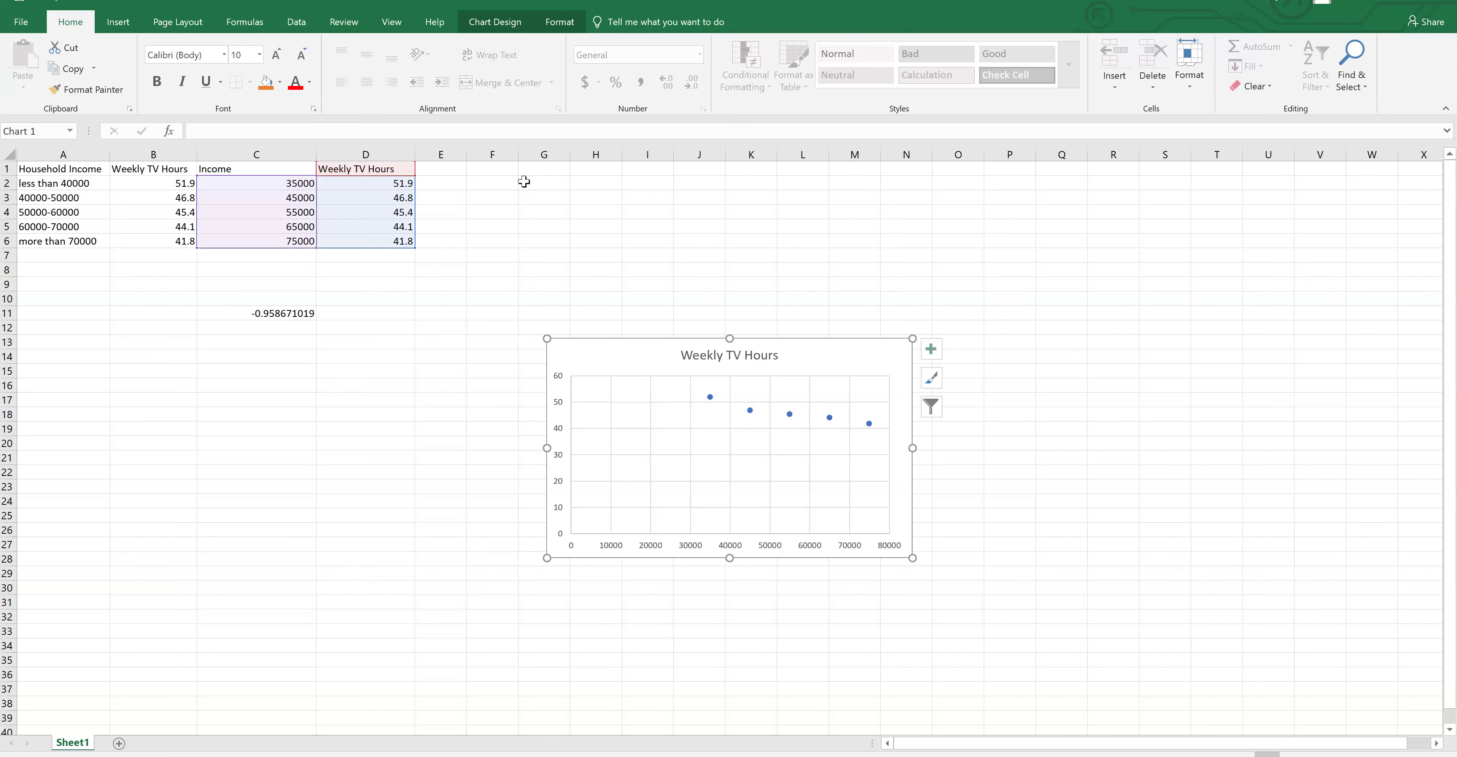
pyautogui.click(755, 238)
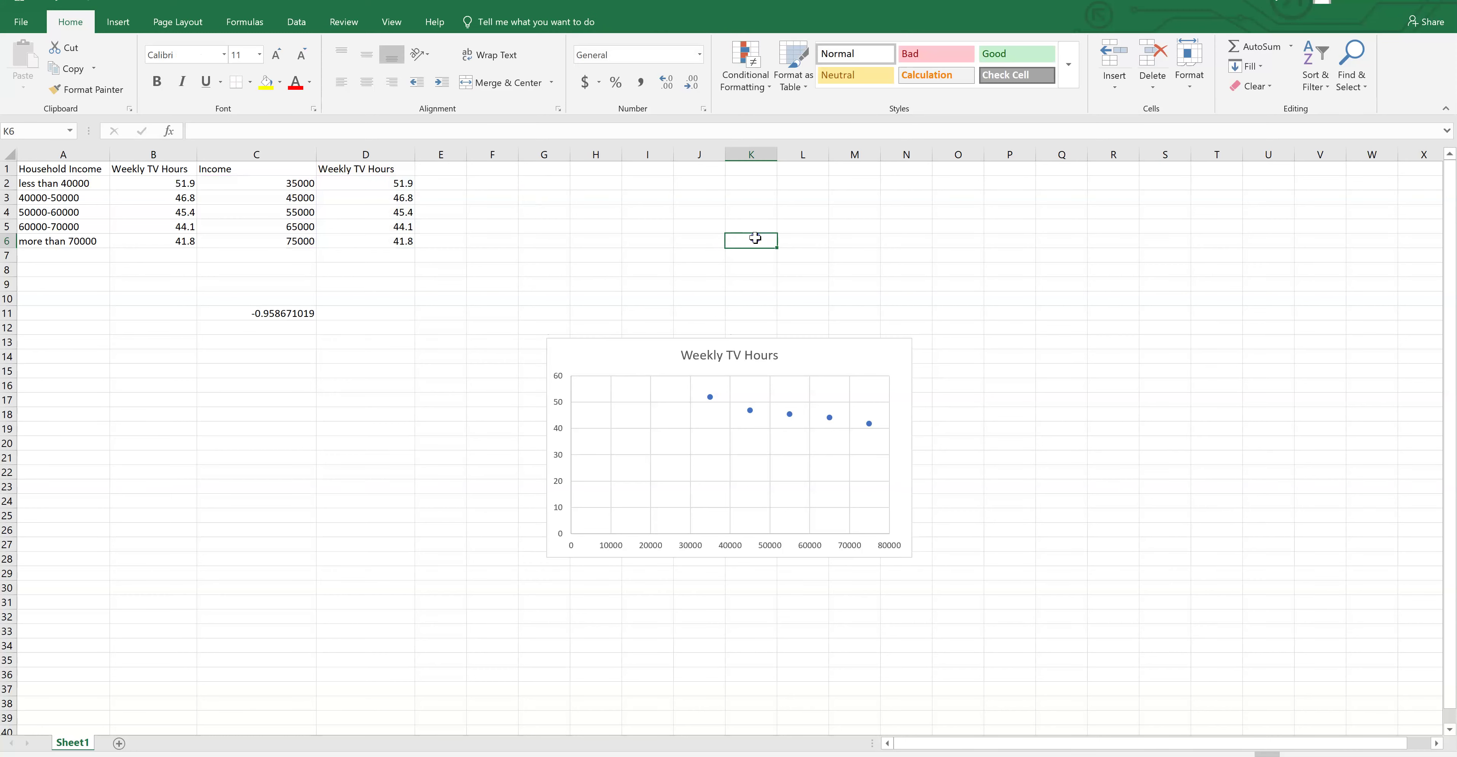
pyautogui.click(613, 353)
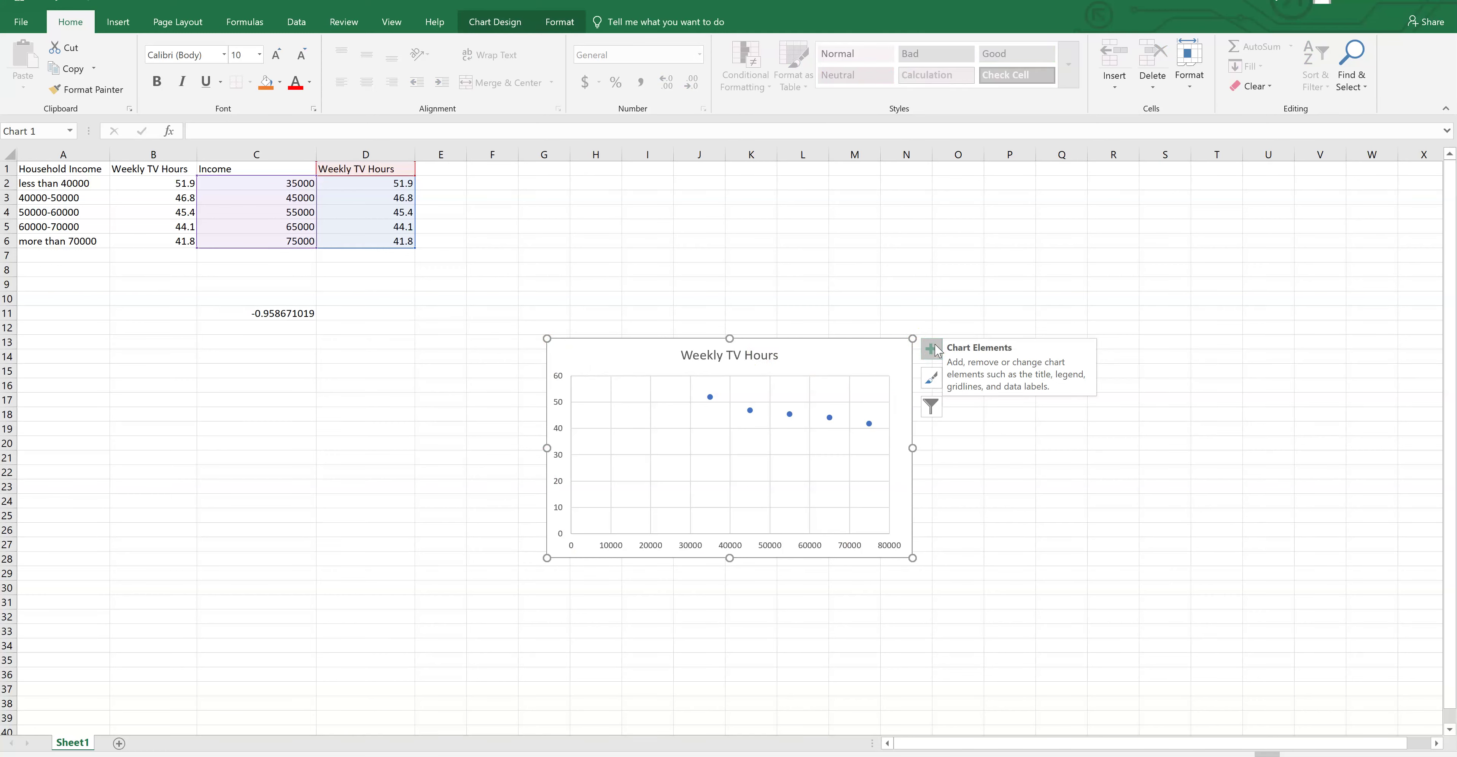
pyautogui.click(286, 313)
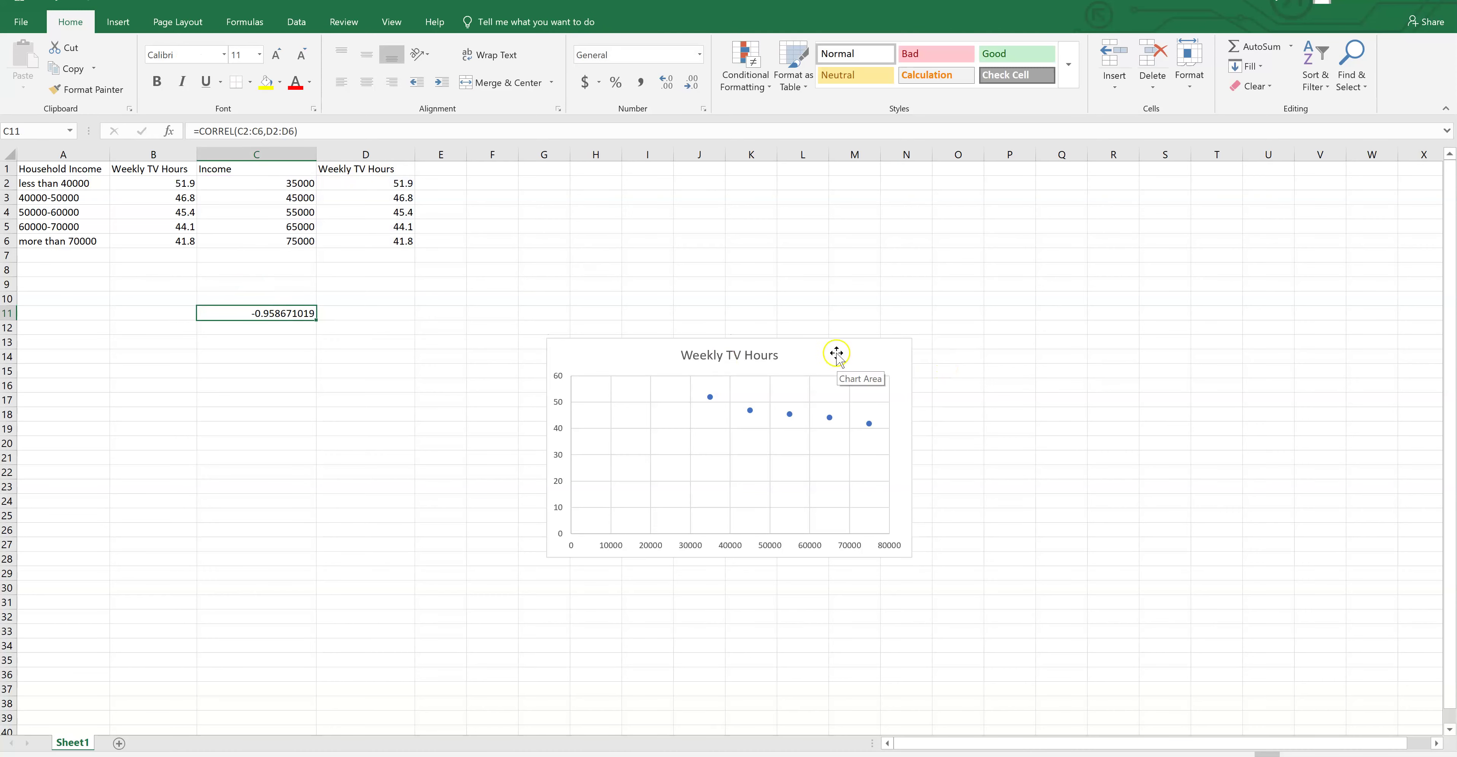
# Add a trendline to the Weekly TV Hours scatter chart.
pyautogui.click(825, 356)
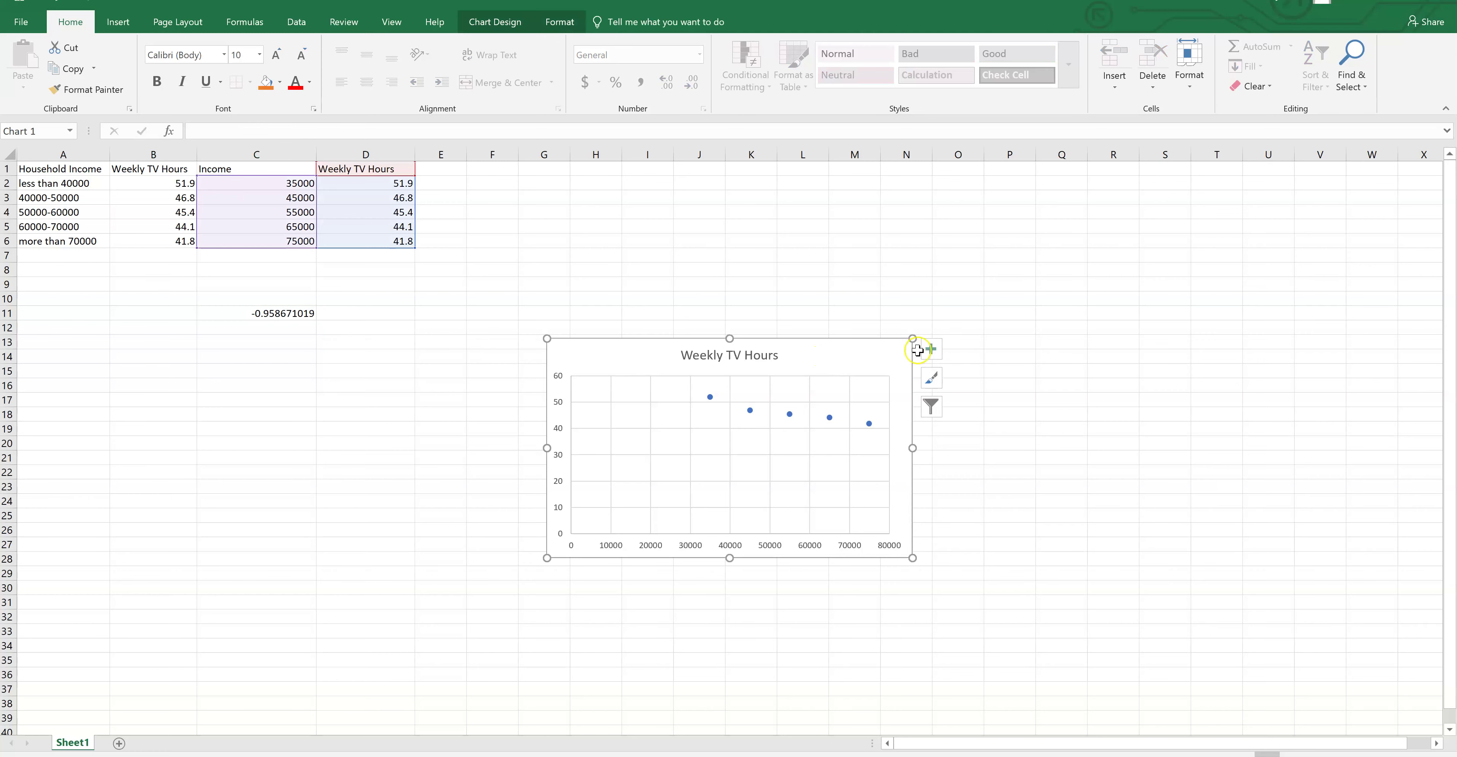
pyautogui.click(931, 349)
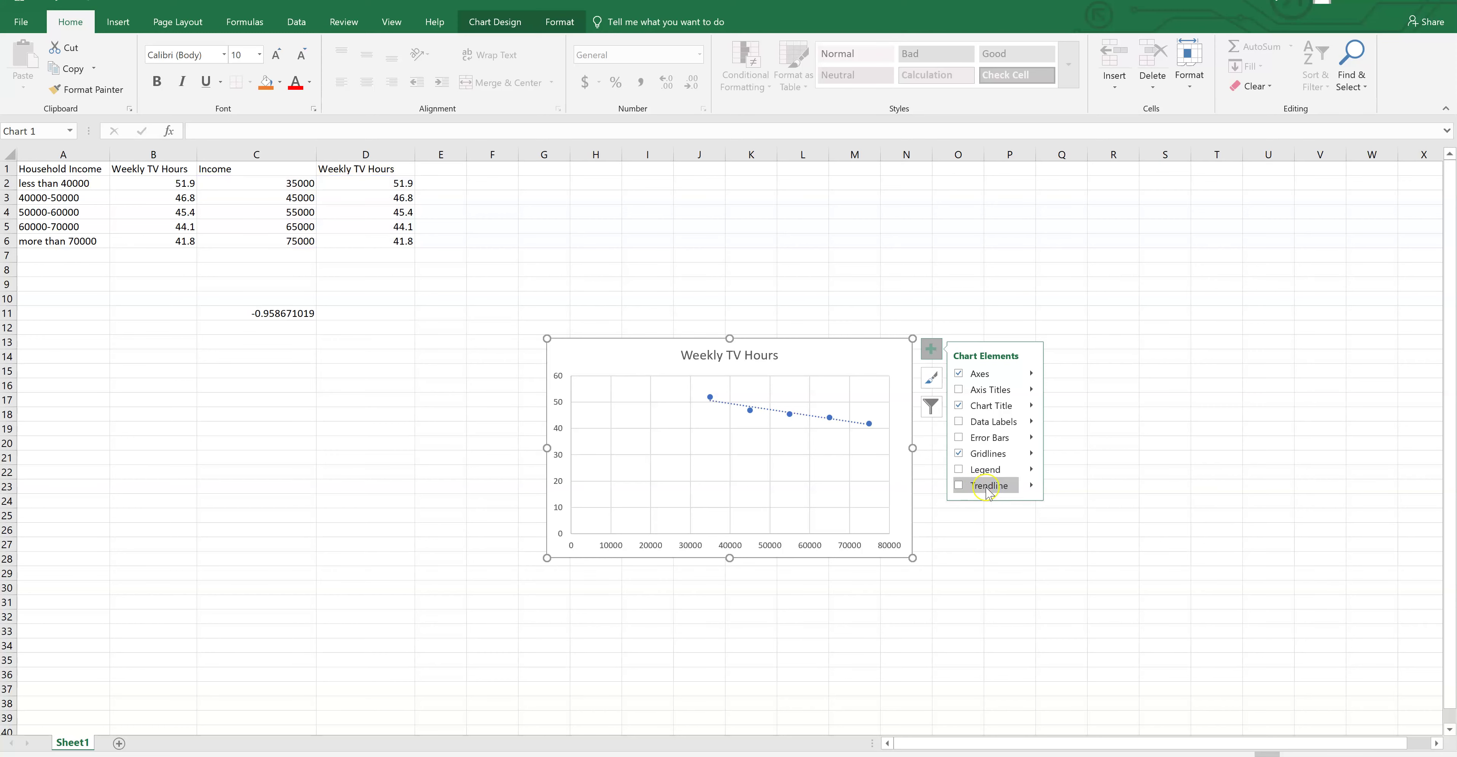
pyautogui.click(958, 485)
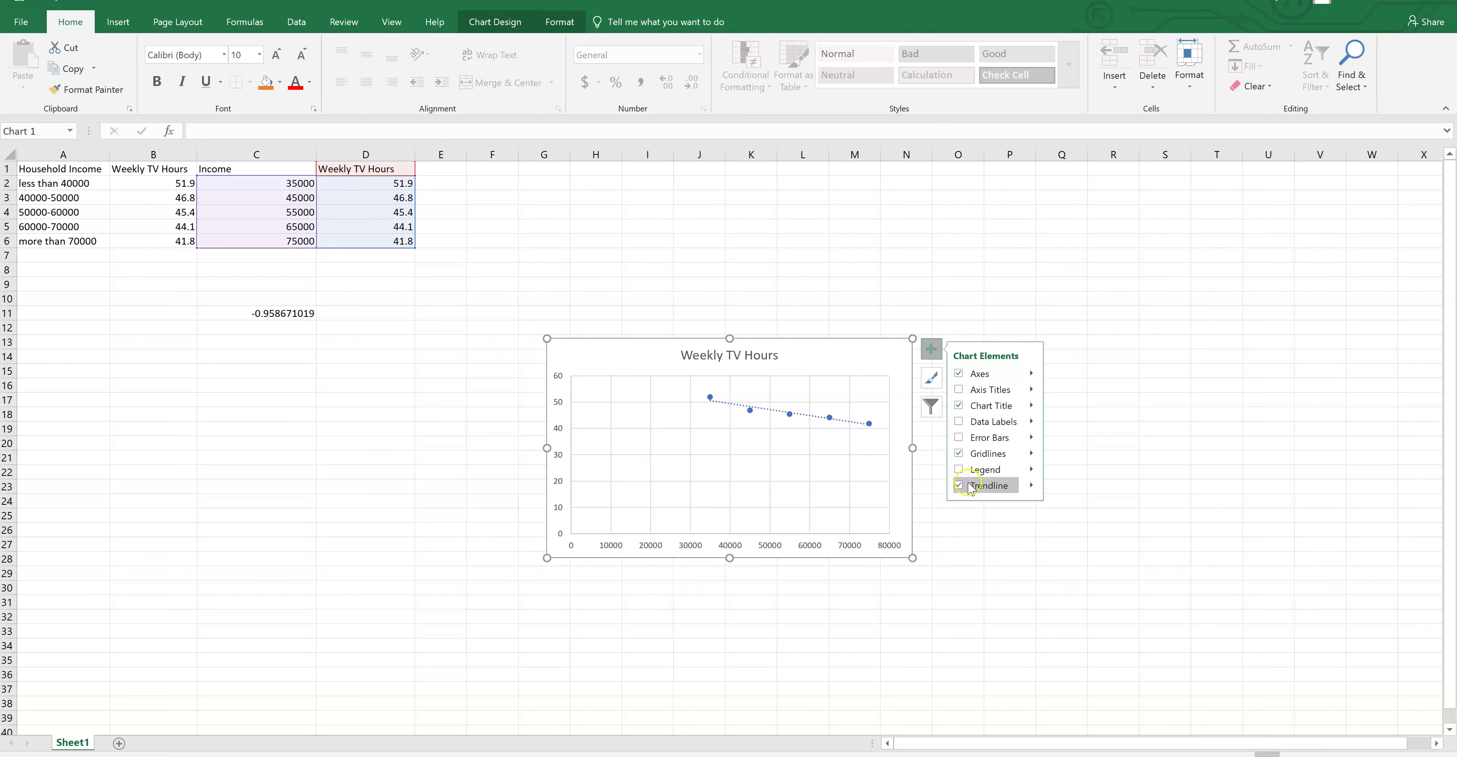
# Keep the trendline linear, display its equation and R-squared value on the chart, and place that label beside the chart title.
pyautogui.click(1032, 484)
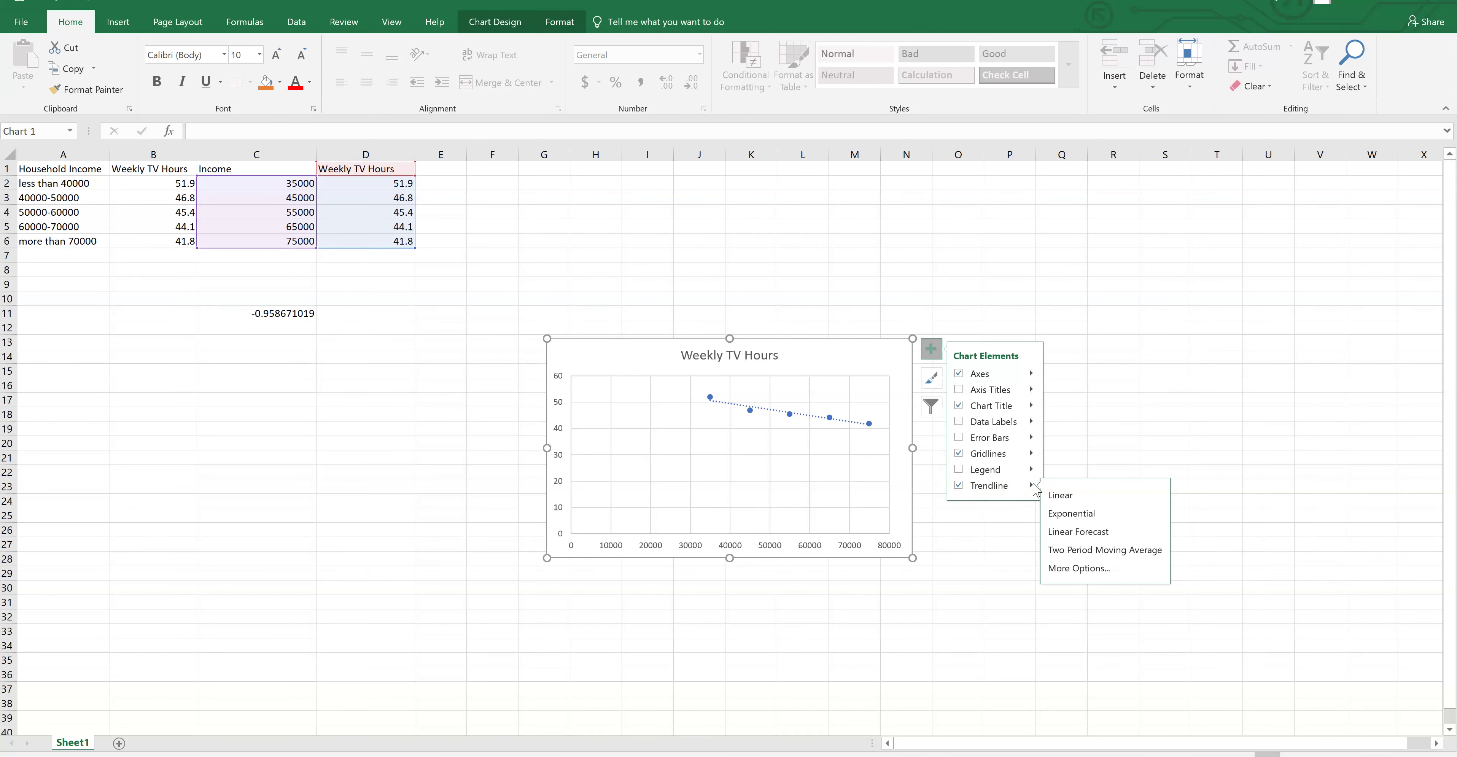
pyautogui.click(1060, 569)
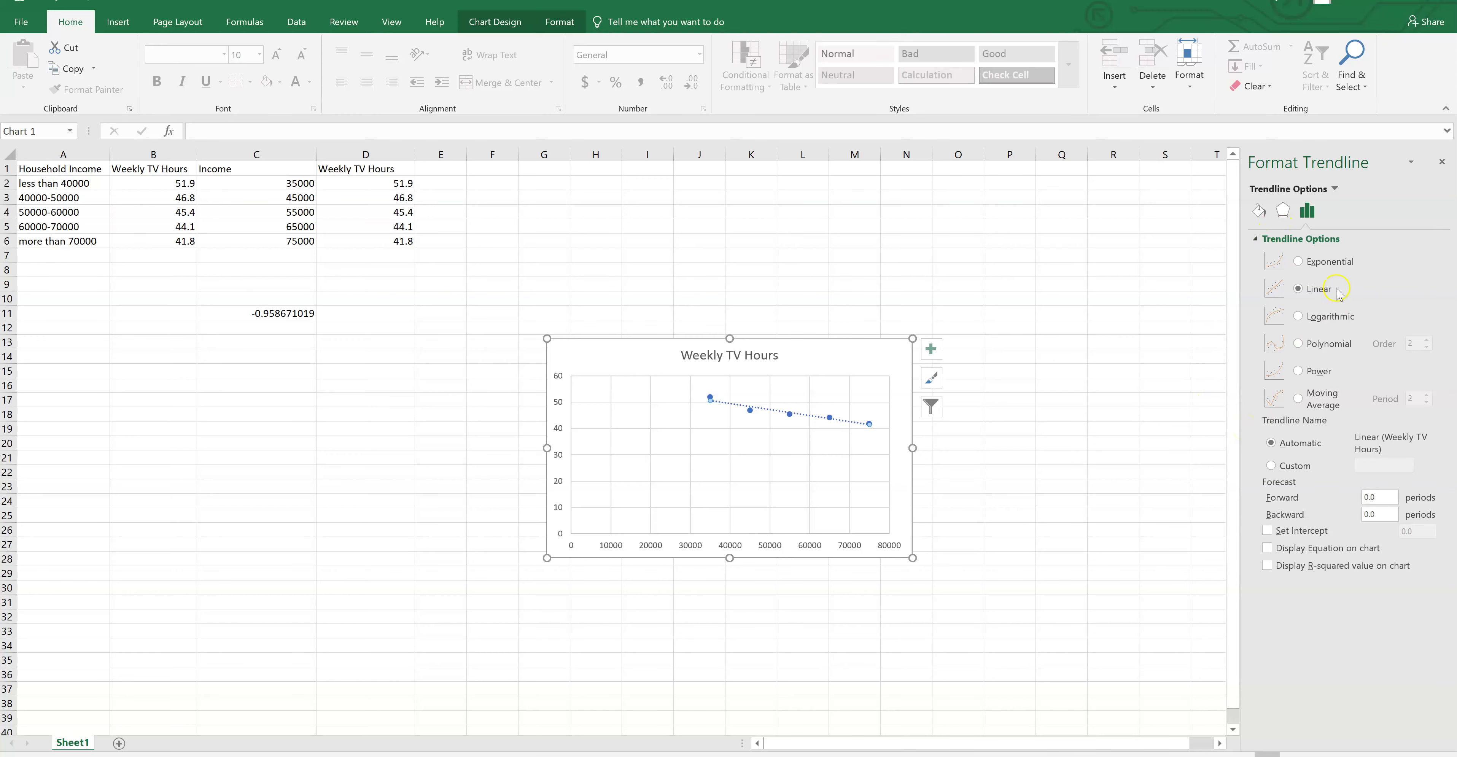
pyautogui.click(1297, 289)
pyautogui.click(1267, 549)
pyautogui.click(1266, 566)
pyautogui.moveTo(810, 423); pyautogui.dragTo(831, 361)
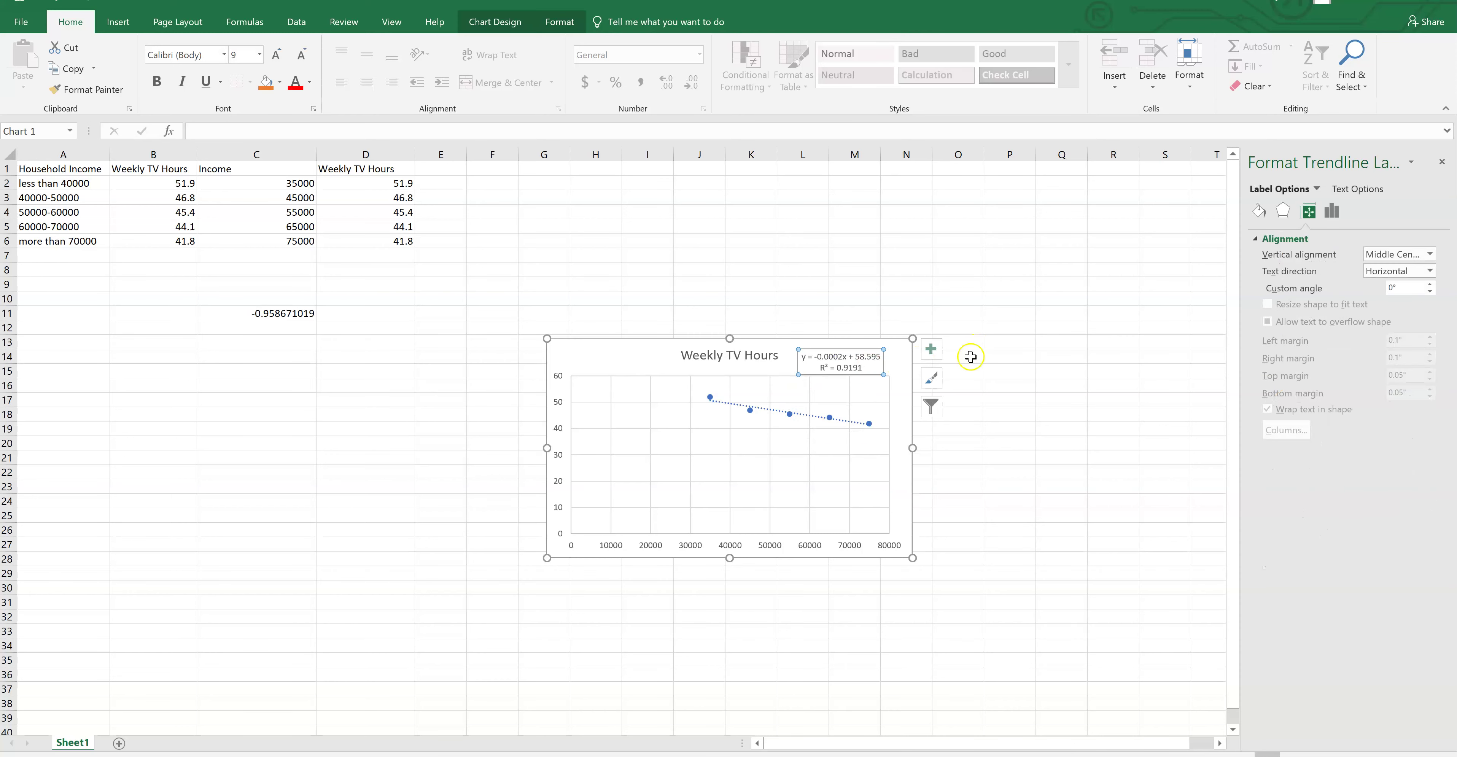
# Examine the correlation in C11, the trendline equation with its R-squared value, and the Income and Weekly TV Hours data, dismissing the Norton alert.
pyautogui.click(276, 314)
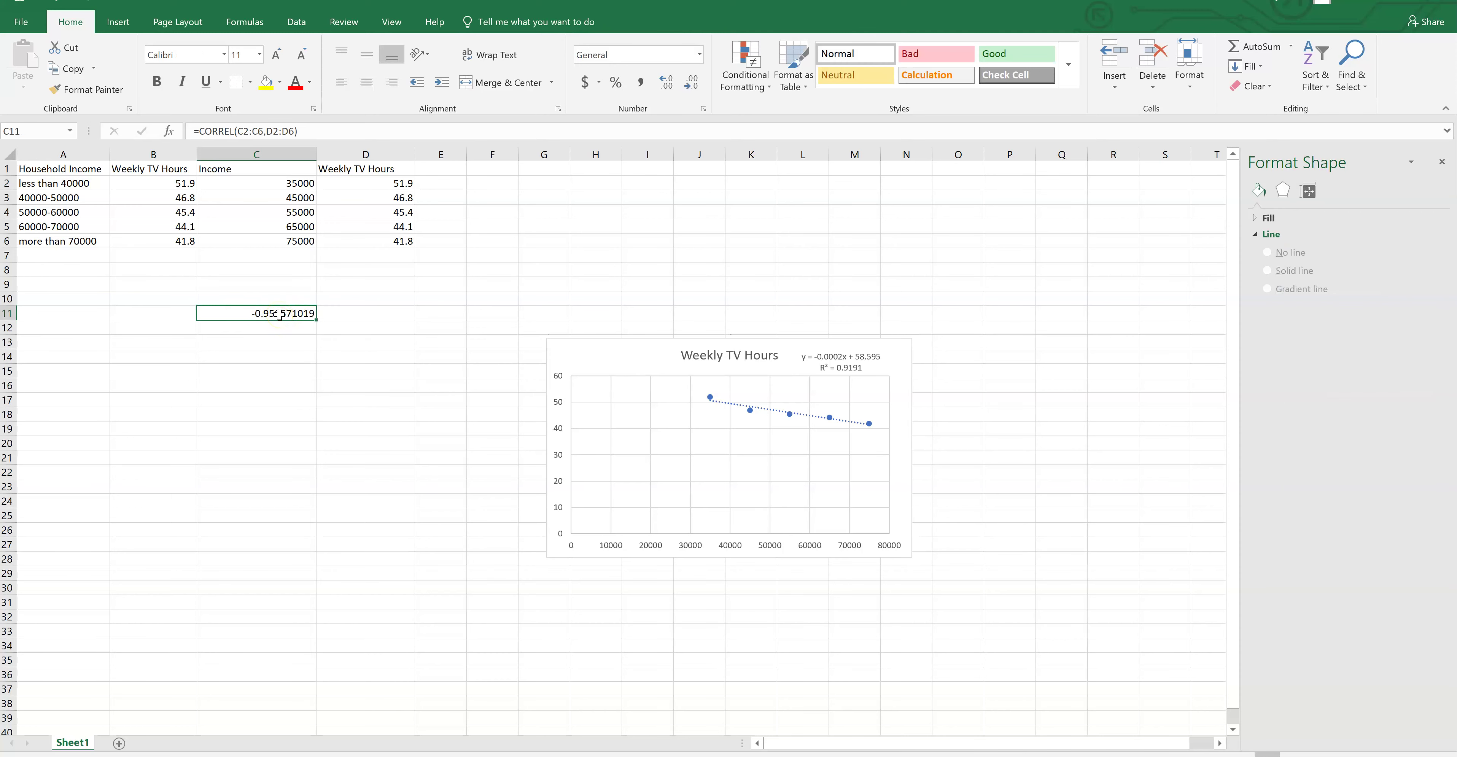
pyautogui.click(845, 357)
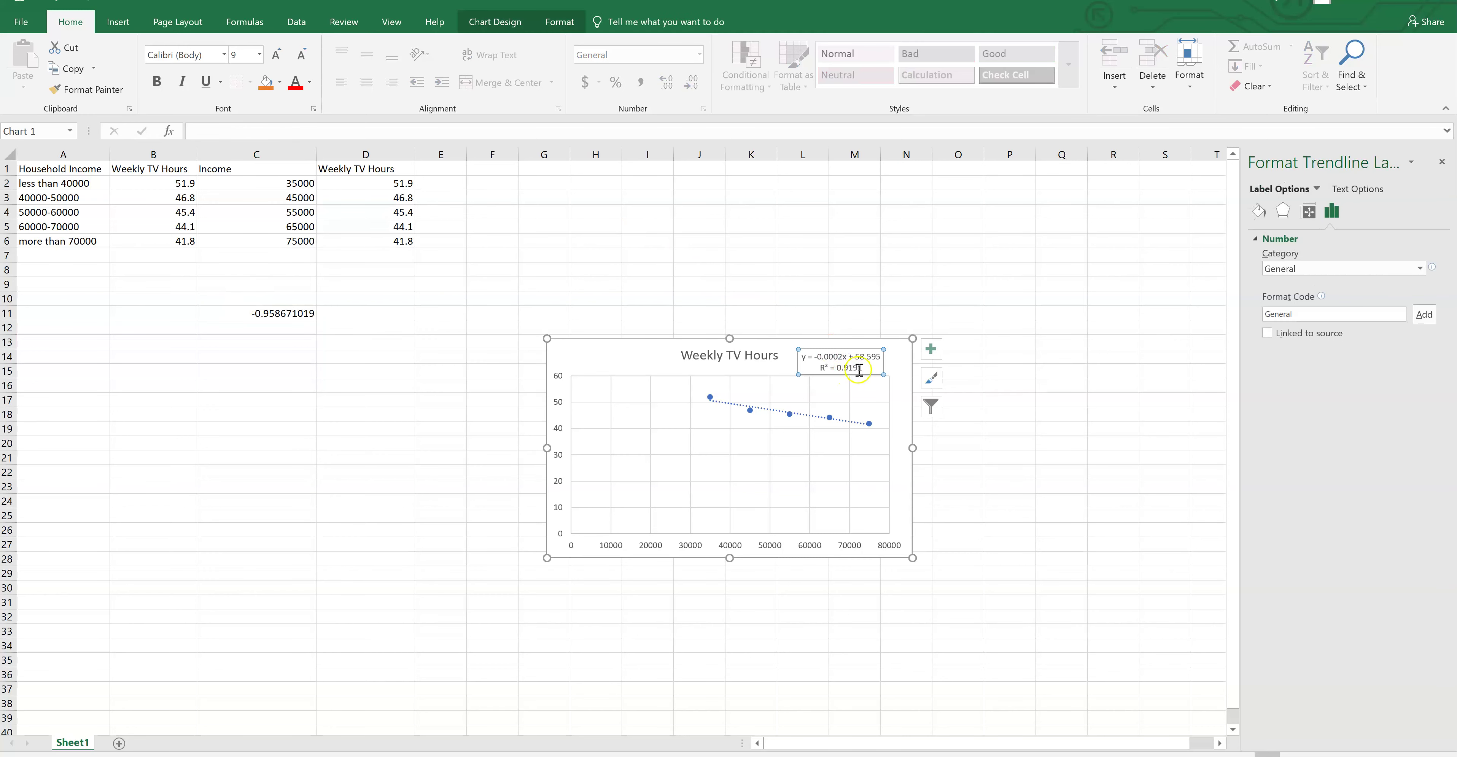
pyautogui.click(951, 376)
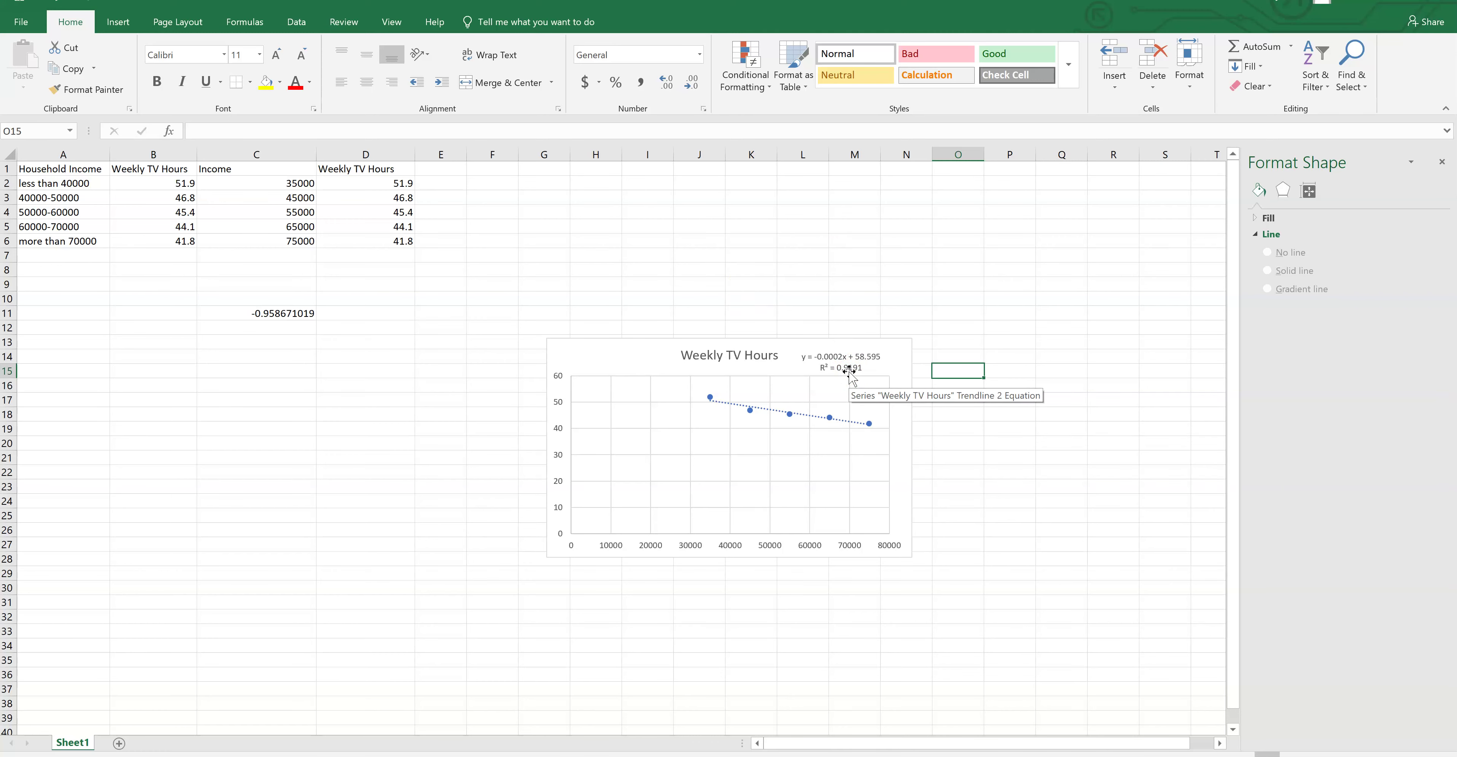
pyautogui.click(843, 371)
pyautogui.click(822, 360)
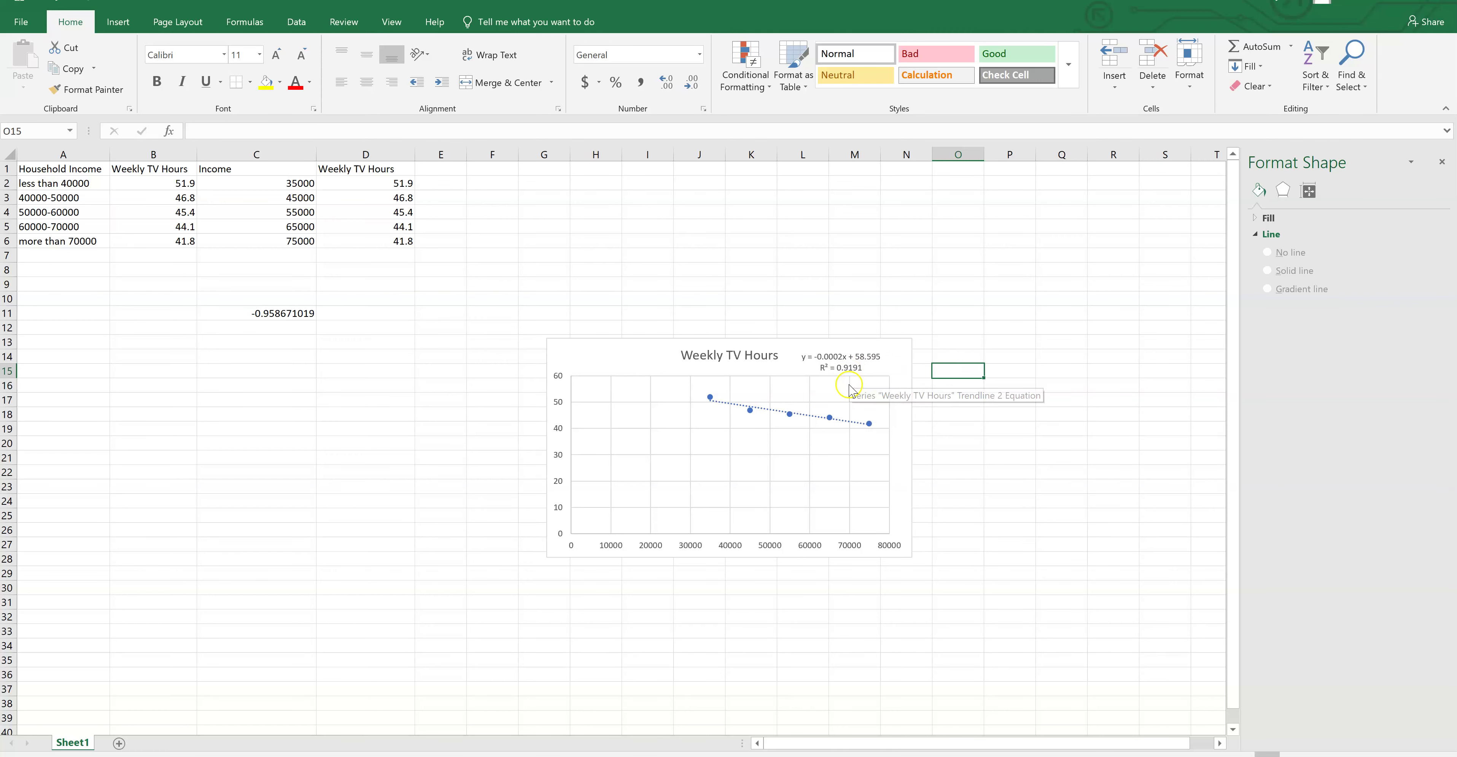
pyautogui.click(852, 373)
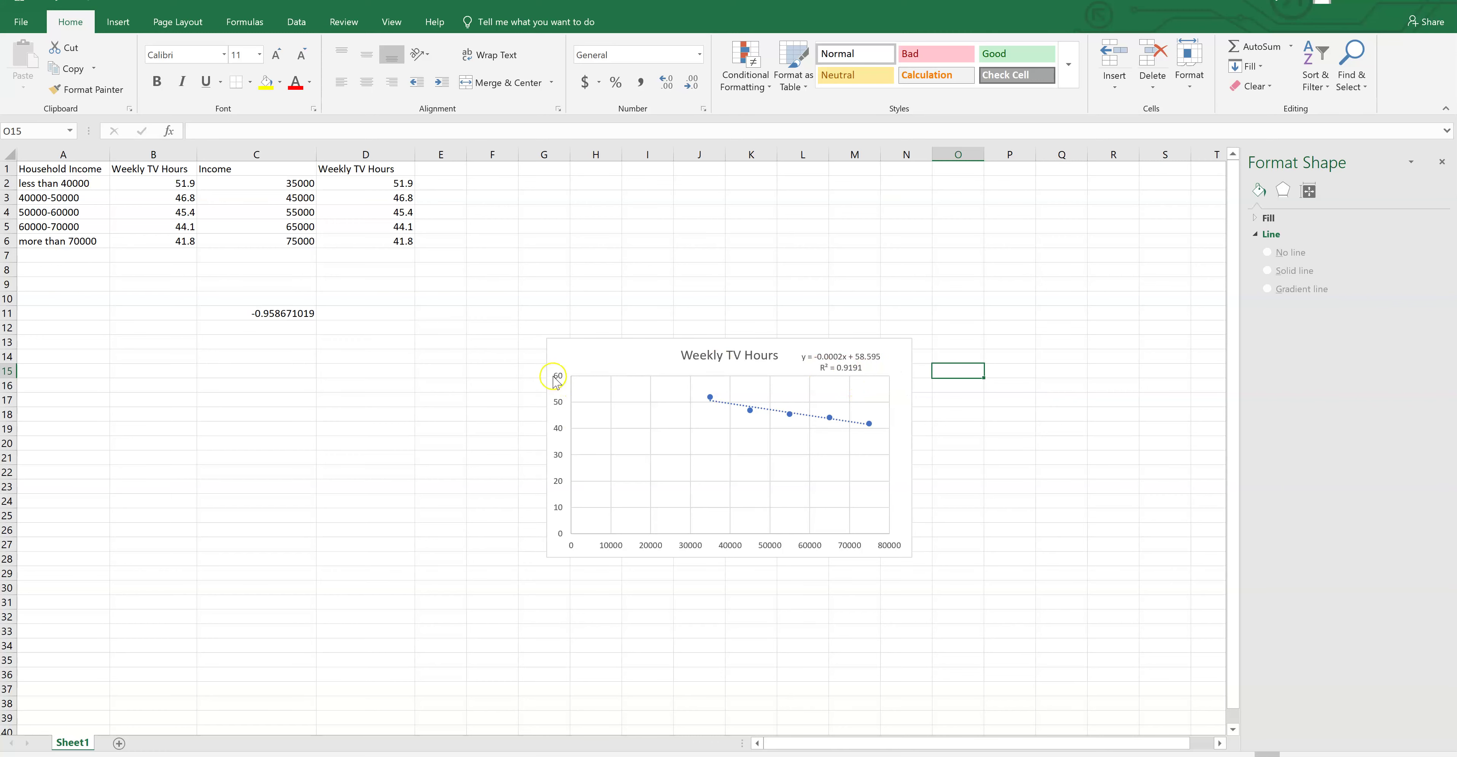
pyautogui.click(548, 499)
pyautogui.moveTo(385, 182); pyautogui.dragTo(374, 250)
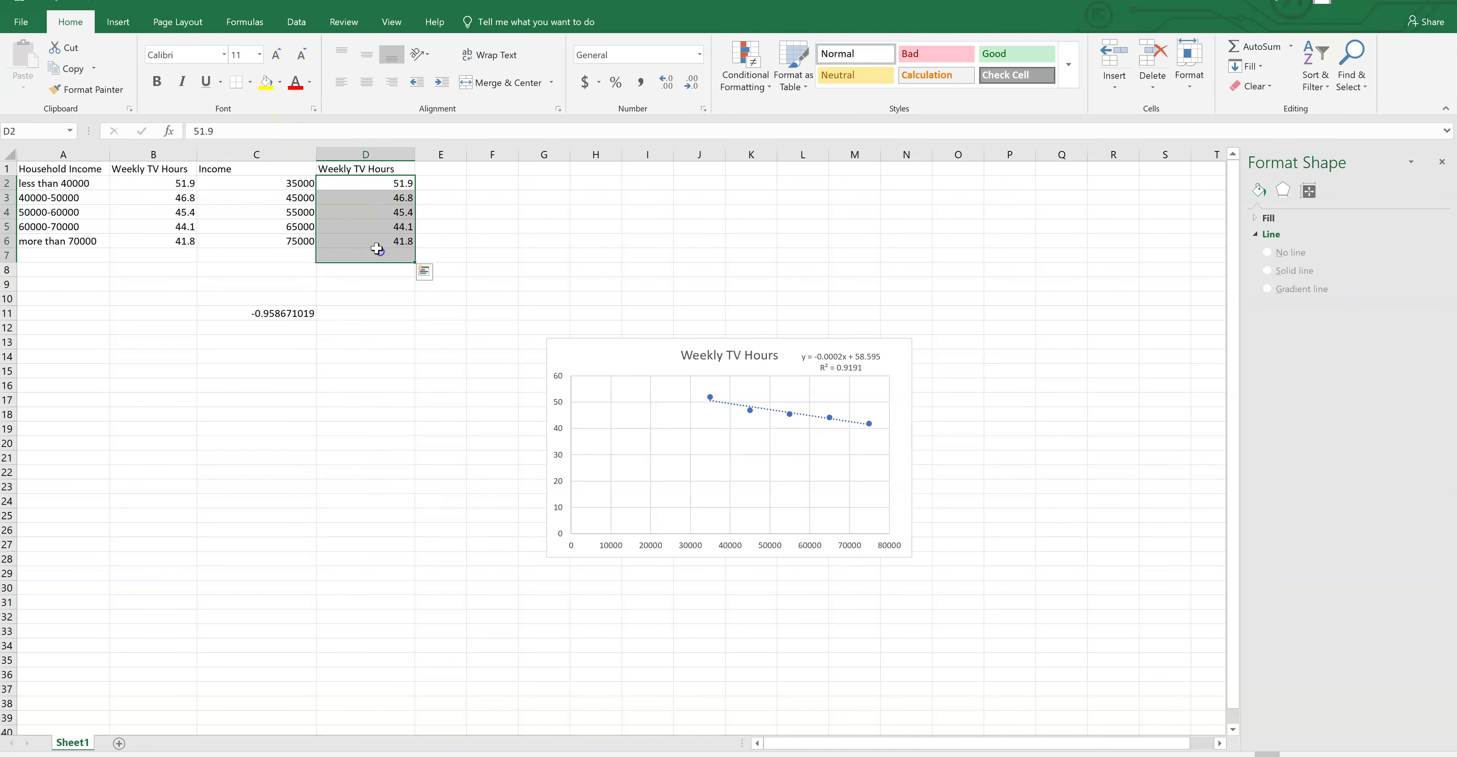
pyautogui.moveTo(247, 185); pyautogui.dragTo(272, 260)
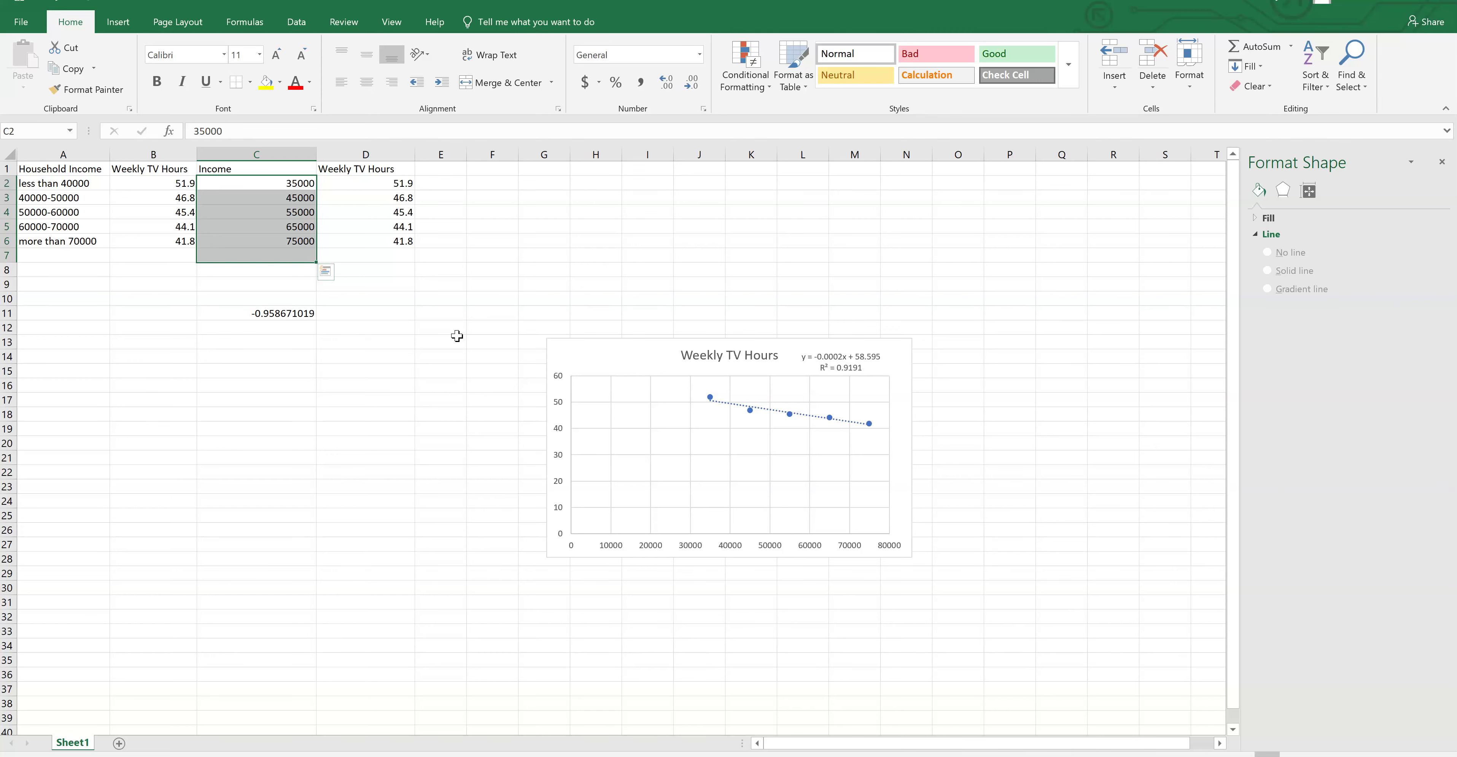
pyautogui.moveTo(405, 181); pyautogui.dragTo(394, 242)
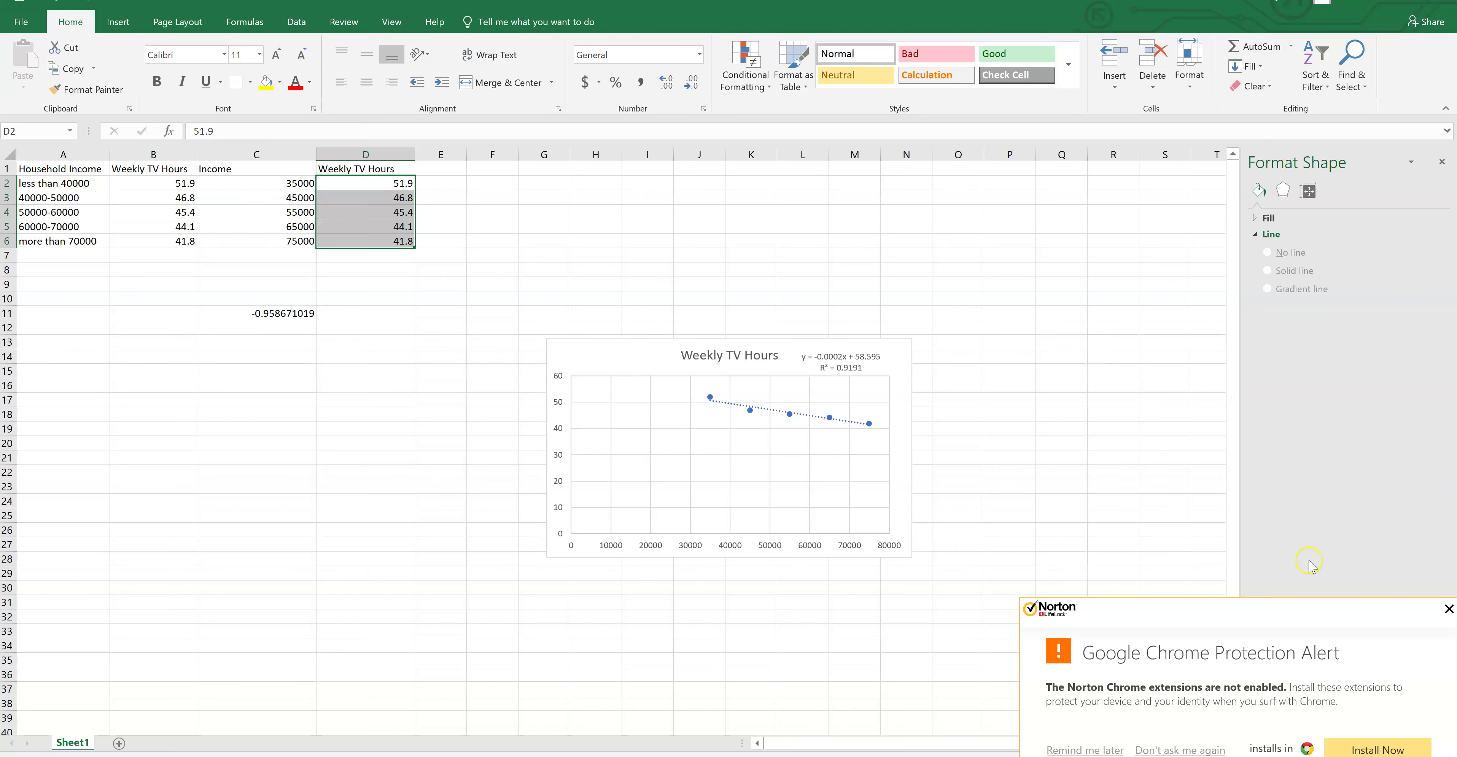
pyautogui.click(1448, 609)
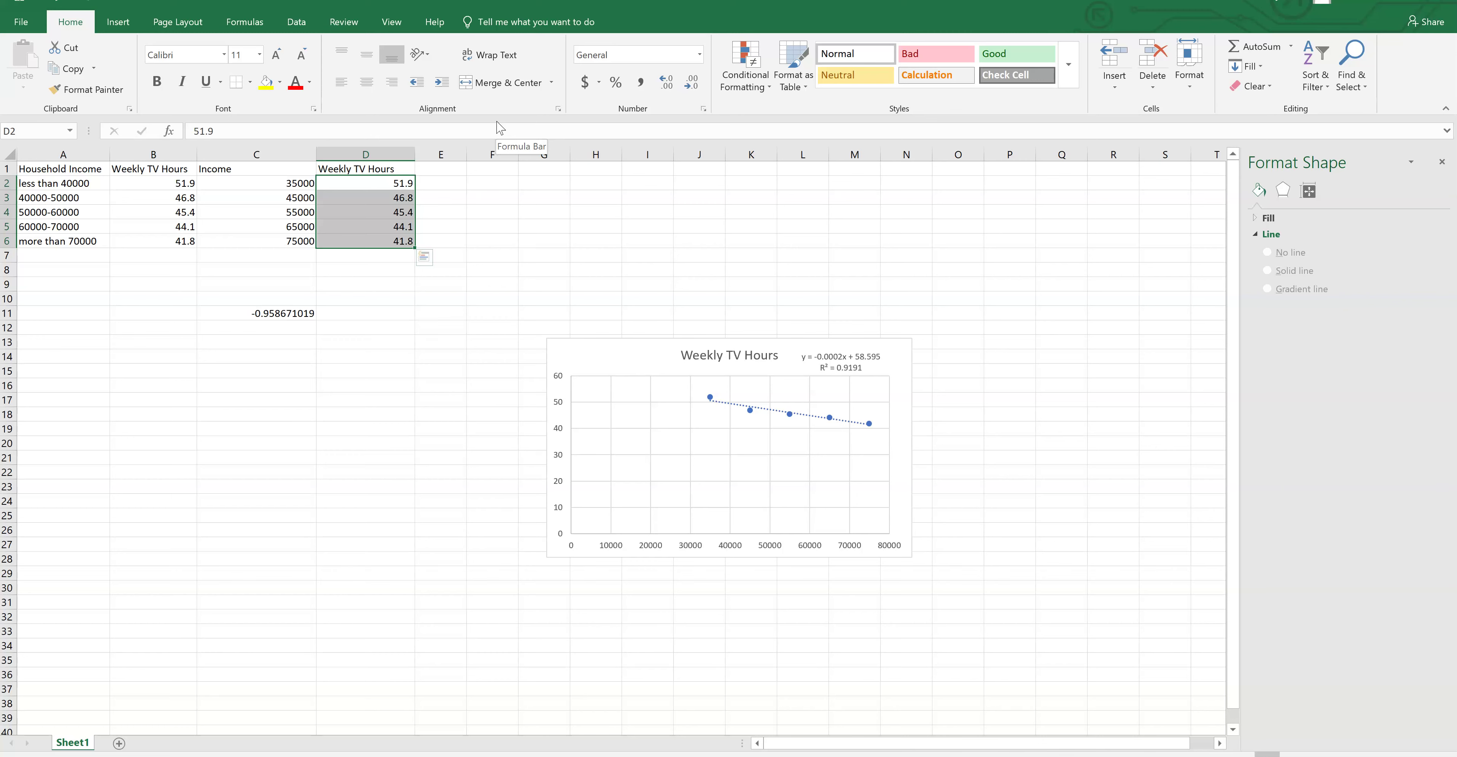
# Switch to Paint 3D and draw a vertical and a horizontal blue axis on the canvas with the Pixel pen.
pyautogui.click(900, 34)
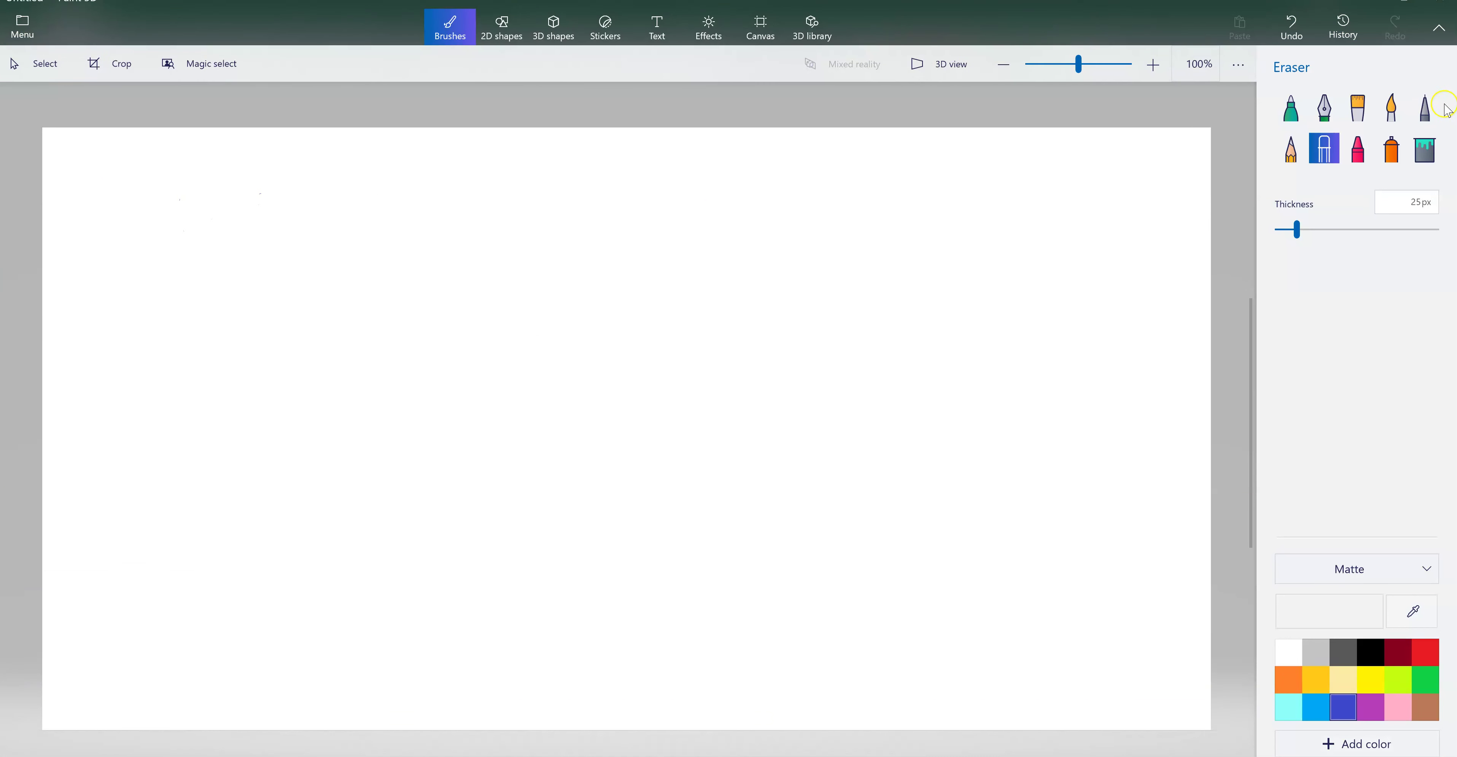
pyautogui.click(1424, 117)
pyautogui.moveTo(341, 208); pyautogui.dragTo(342, 216)
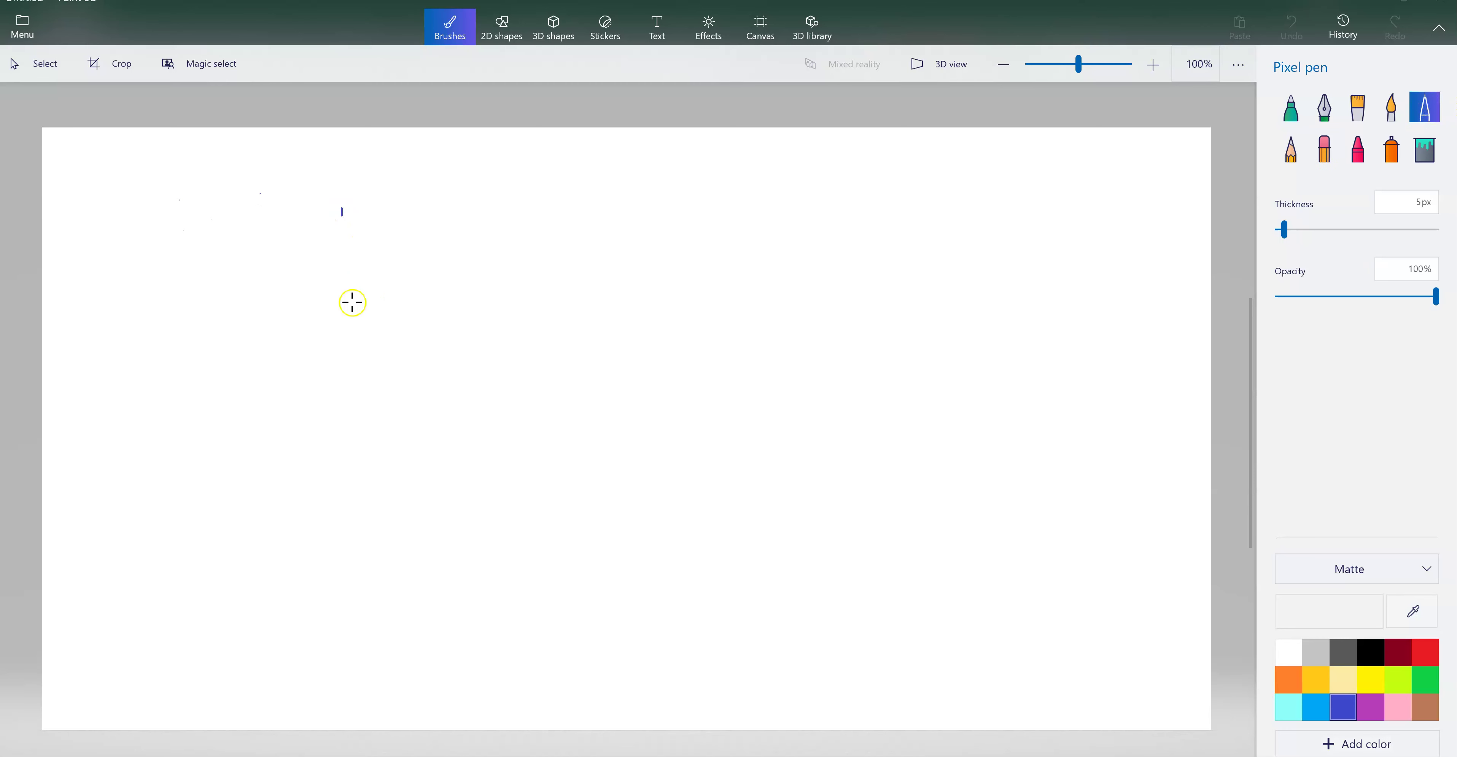
pyautogui.moveTo(352, 303)
pyautogui.mouseDown()
pyautogui.moveTo(364, 440)
pyautogui.moveTo(652, 430)
pyautogui.mouseUp()
pyautogui.click(354, 537)
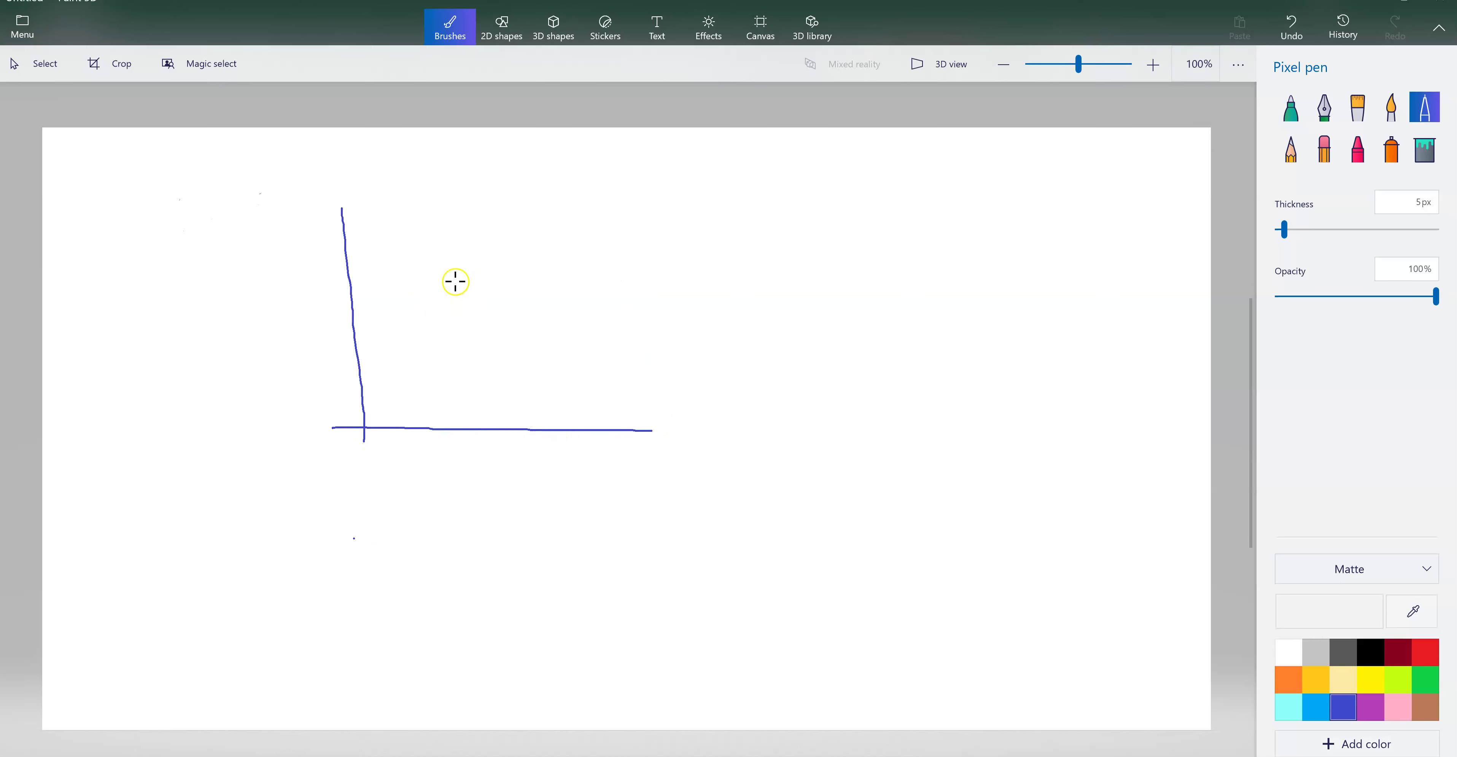
# Plot scattered blue points between the axes and draw a rising trend line from the vertical axis through them.
pyautogui.click(427, 305)
pyautogui.click(418, 339)
pyautogui.moveTo(456, 314); pyautogui.dragTo(538, 321)
pyautogui.click(488, 264)
pyautogui.click(548, 280)
pyautogui.click(565, 251)
pyautogui.click(614, 251)
pyautogui.moveTo(360, 342); pyautogui.dragTo(684, 222)
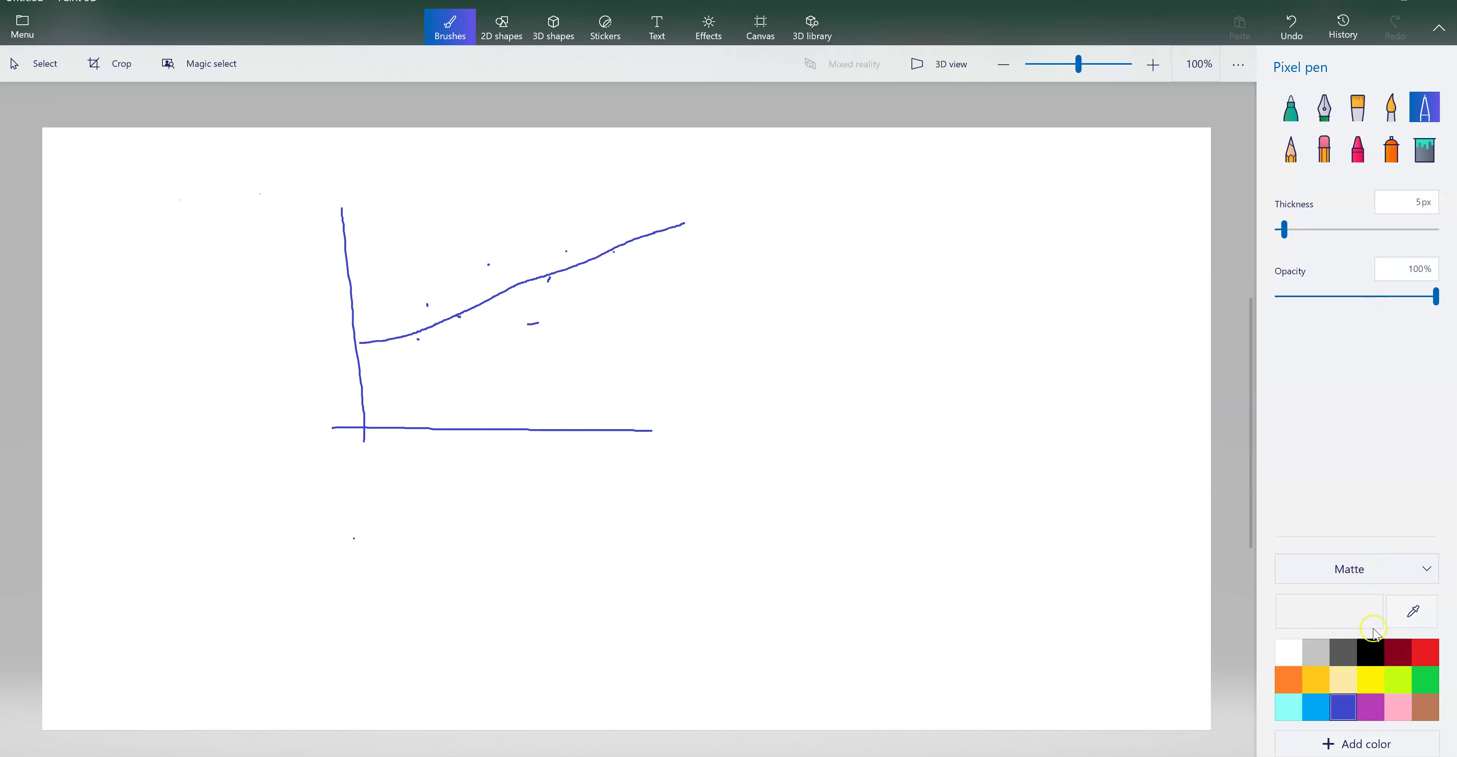
# Mark the three points above the trend line in orange and connect each vertically to the line.
pyautogui.click(1288, 680)
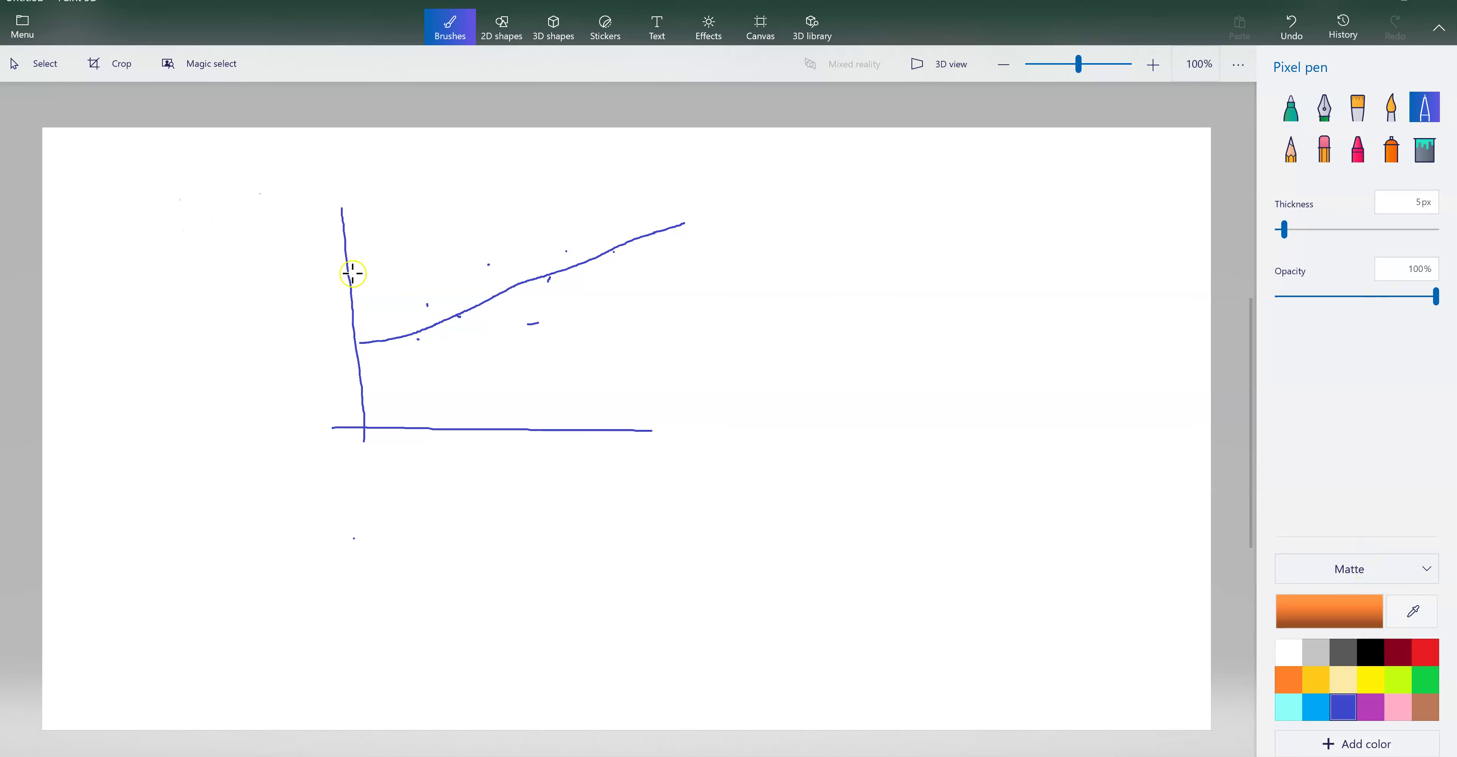
pyautogui.moveTo(427, 306); pyautogui.dragTo(426, 328)
pyautogui.moveTo(490, 265); pyautogui.dragTo(489, 294)
pyautogui.moveTo(567, 251); pyautogui.dragTo(566, 268)
pyautogui.moveTo(426, 305); pyautogui.dragTo(435, 308)
pyautogui.moveTo(486, 265); pyautogui.dragTo(565, 247)
# Mark the vertical distances between the trend line and the points below it in green.
pyautogui.click(1422, 679)
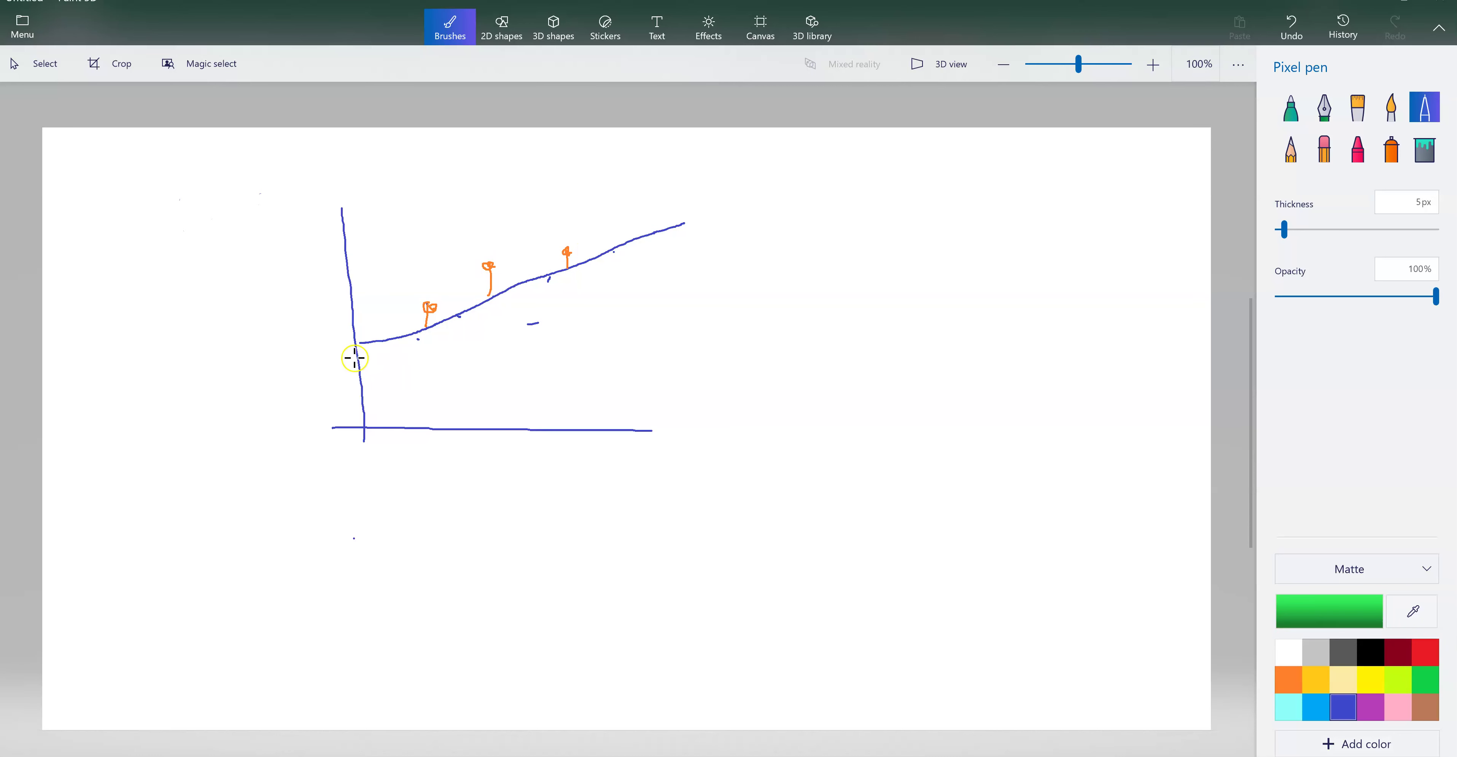
pyautogui.moveTo(415, 335); pyautogui.dragTo(462, 324)
pyautogui.moveTo(526, 285); pyautogui.dragTo(530, 323)
pyautogui.moveTo(553, 277); pyautogui.dragTo(553, 284)
pyautogui.moveTo(614, 249); pyautogui.dragTo(618, 255)
pyautogui.click(875, 260)
pyautogui.click(426, 312)
pyautogui.click(426, 311)
pyautogui.moveTo(416, 311); pyautogui.dragTo(430, 306)
# Sketch a second scatter plot in green beside the first, with axes, scattered points and a rising straight trend line.
pyautogui.moveTo(784, 213); pyautogui.dragTo(787, 424)
pyautogui.moveTo(715, 397); pyautogui.dragTo(1011, 392)
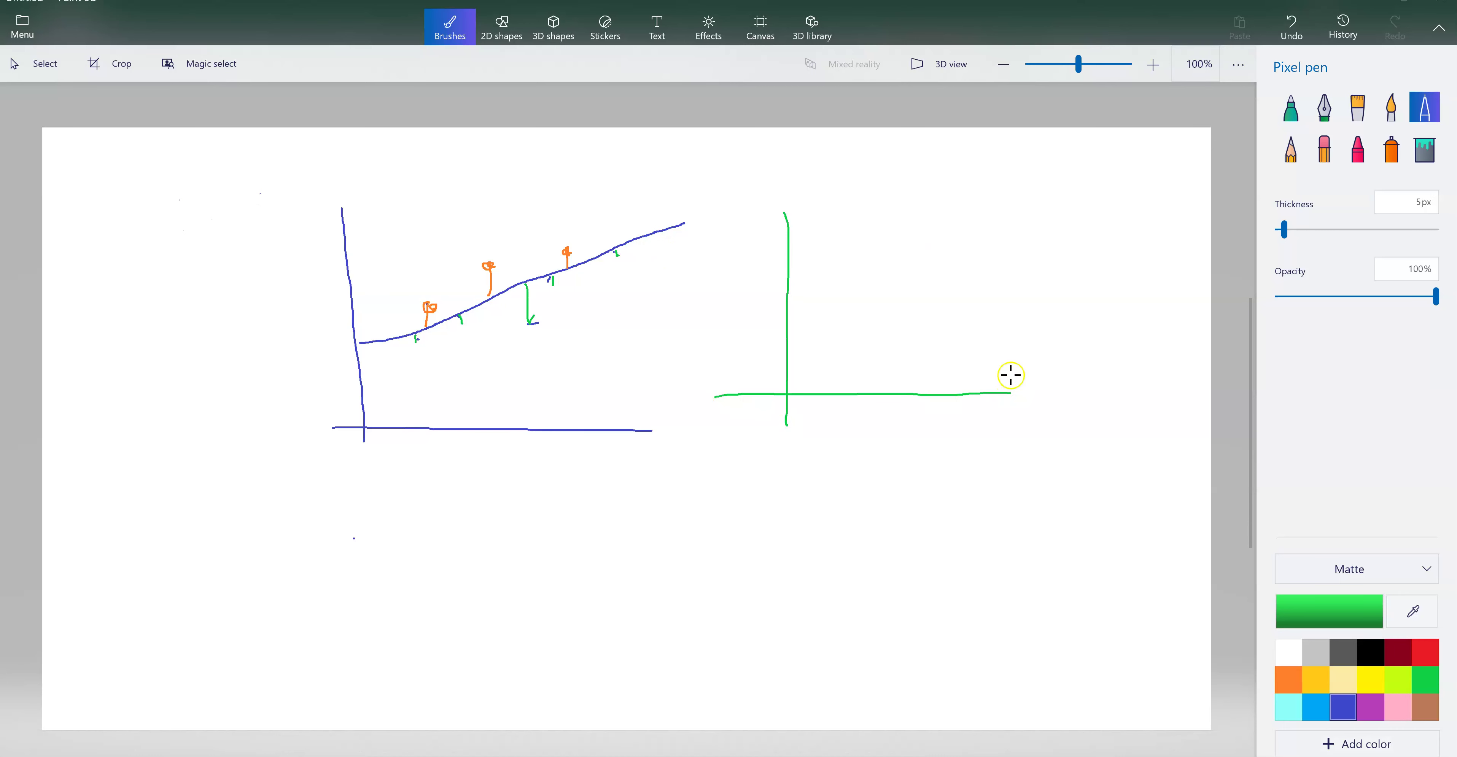
pyautogui.moveTo(835, 281); pyautogui.dragTo(841, 286)
pyautogui.click(840, 313)
pyautogui.click(866, 288)
pyautogui.click(879, 263)
pyautogui.click(901, 270)
pyautogui.click(945, 281)
pyautogui.click(963, 271)
pyautogui.moveTo(785, 327); pyautogui.dragTo(1025, 245)
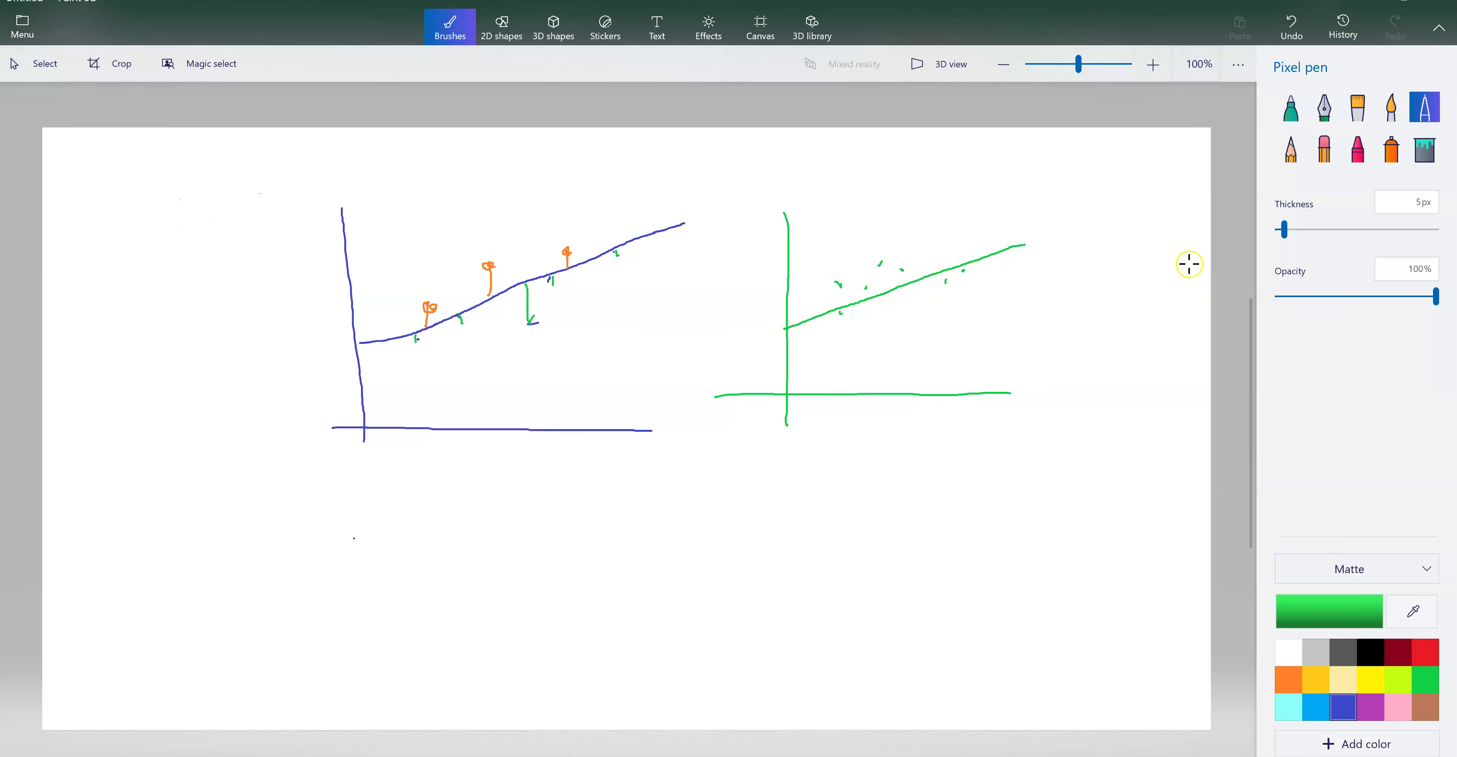
# Mark the second plot's vertical distances to its trend line, orange above the line and green below it.
pyautogui.click(1352, 616)
pyautogui.click(1288, 679)
pyautogui.moveTo(835, 281)
pyautogui.mouseDown()
pyautogui.moveTo(835, 303)
pyautogui.moveTo(882, 265)
pyautogui.moveTo(884, 285)
pyautogui.moveTo(945, 269)
pyautogui.mouseUp()
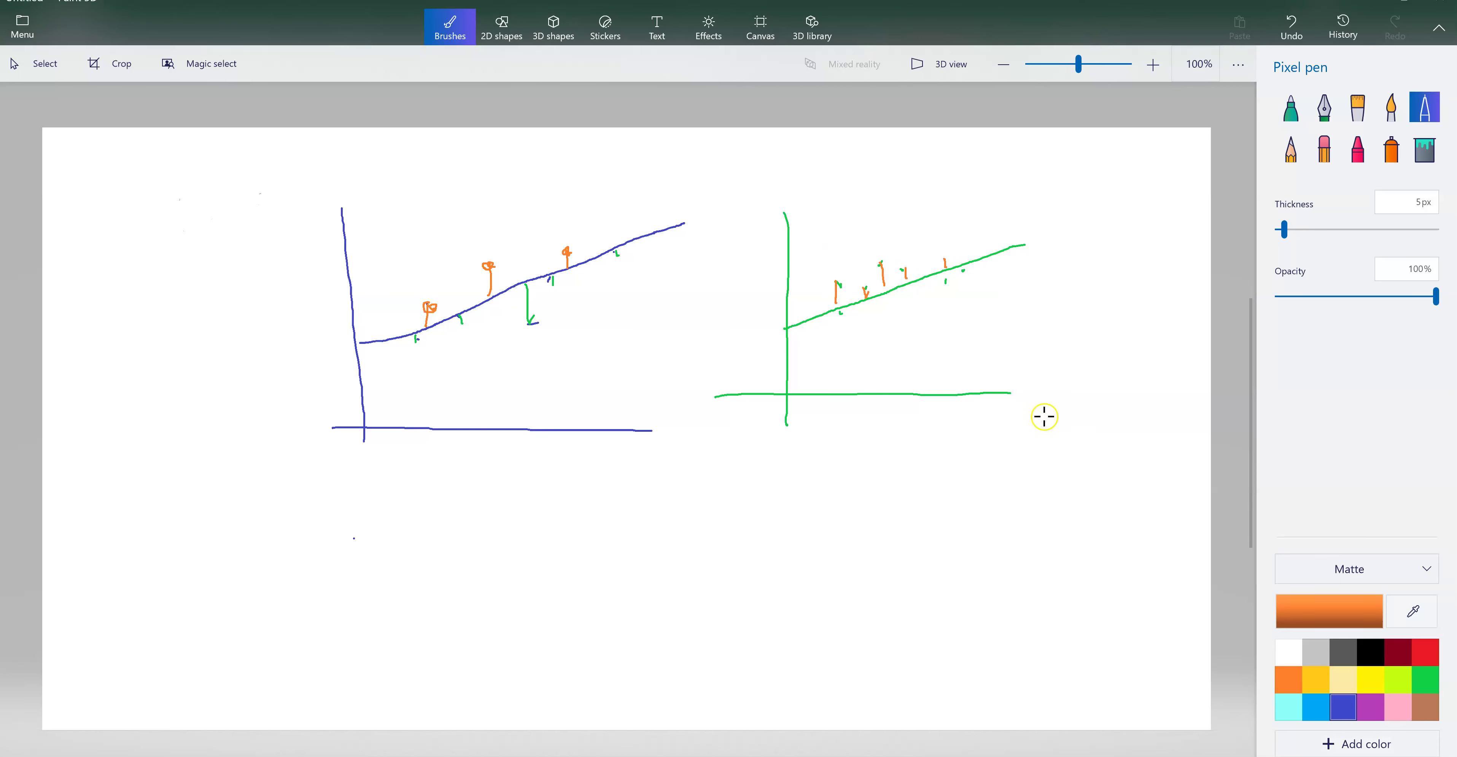
pyautogui.click(1416, 681)
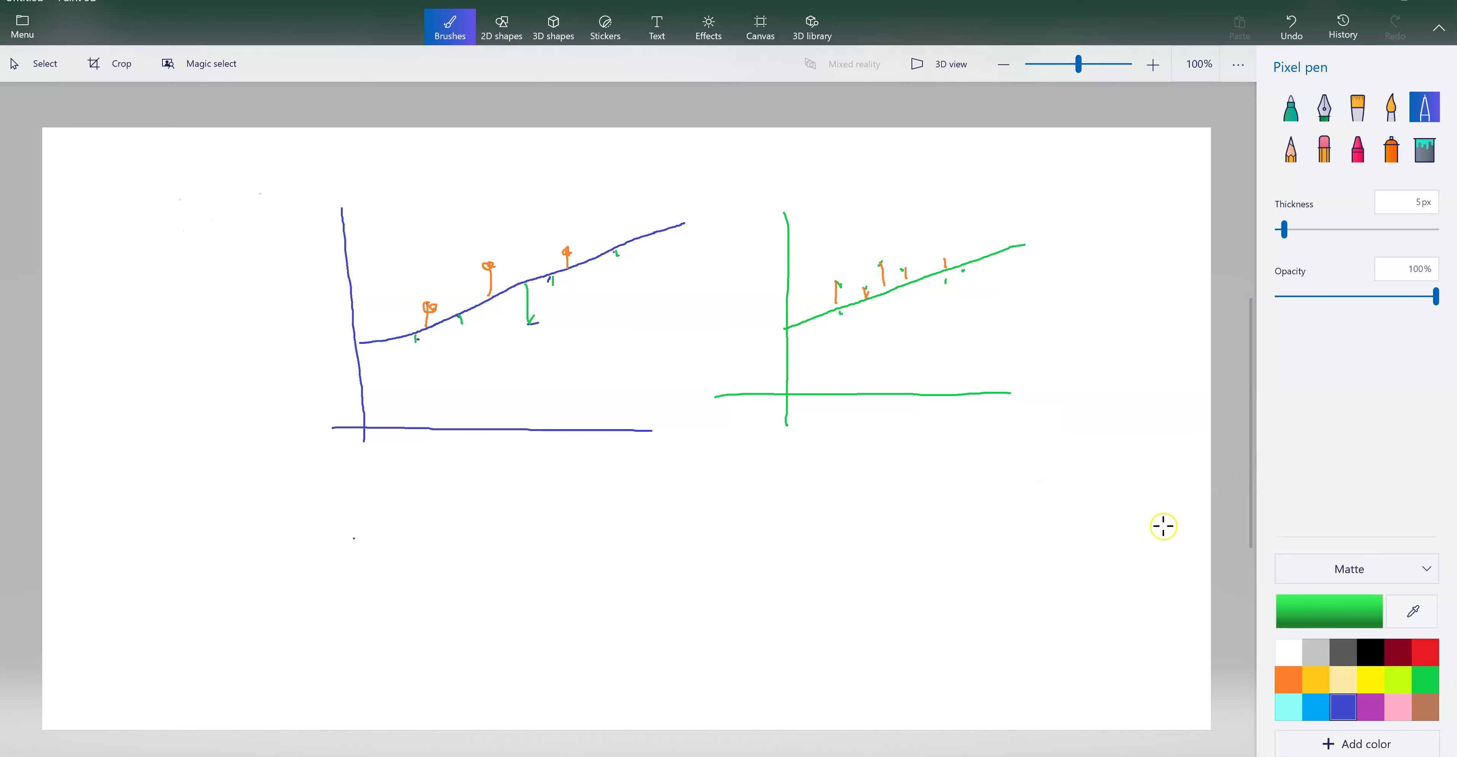
pyautogui.moveTo(904, 282)
pyautogui.mouseDown()
pyautogui.moveTo(904, 294)
pyautogui.moveTo(963, 274)
pyautogui.mouseUp()
# Draw a green curved arrow pointing down to the first plot's trend line, and return to the Excel workbook.
pyautogui.moveTo(632, 168)
pyautogui.mouseDown()
pyautogui.moveTo(505, 196)
pyautogui.moveTo(542, 215)
pyautogui.mouseUp()
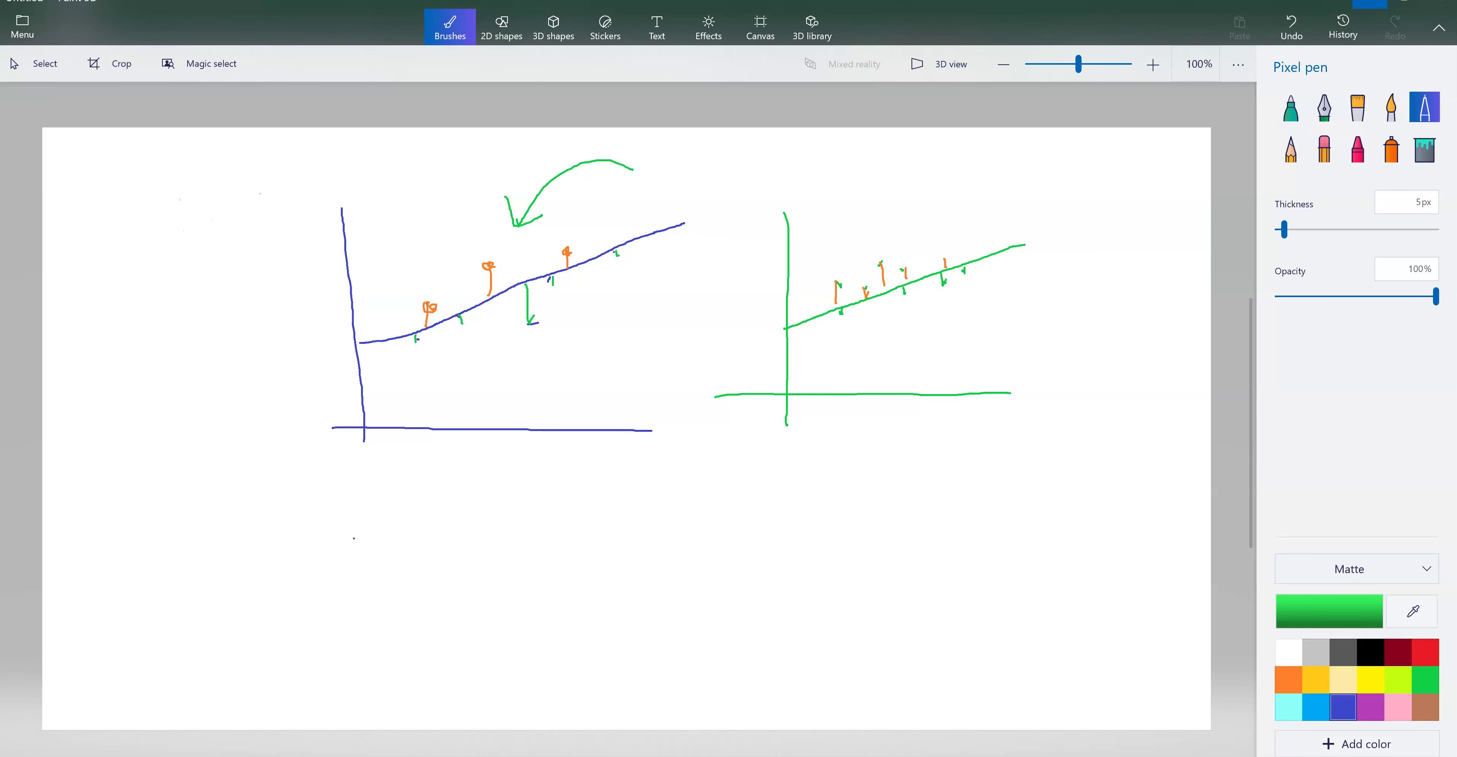
pyautogui.click(1370, 4)
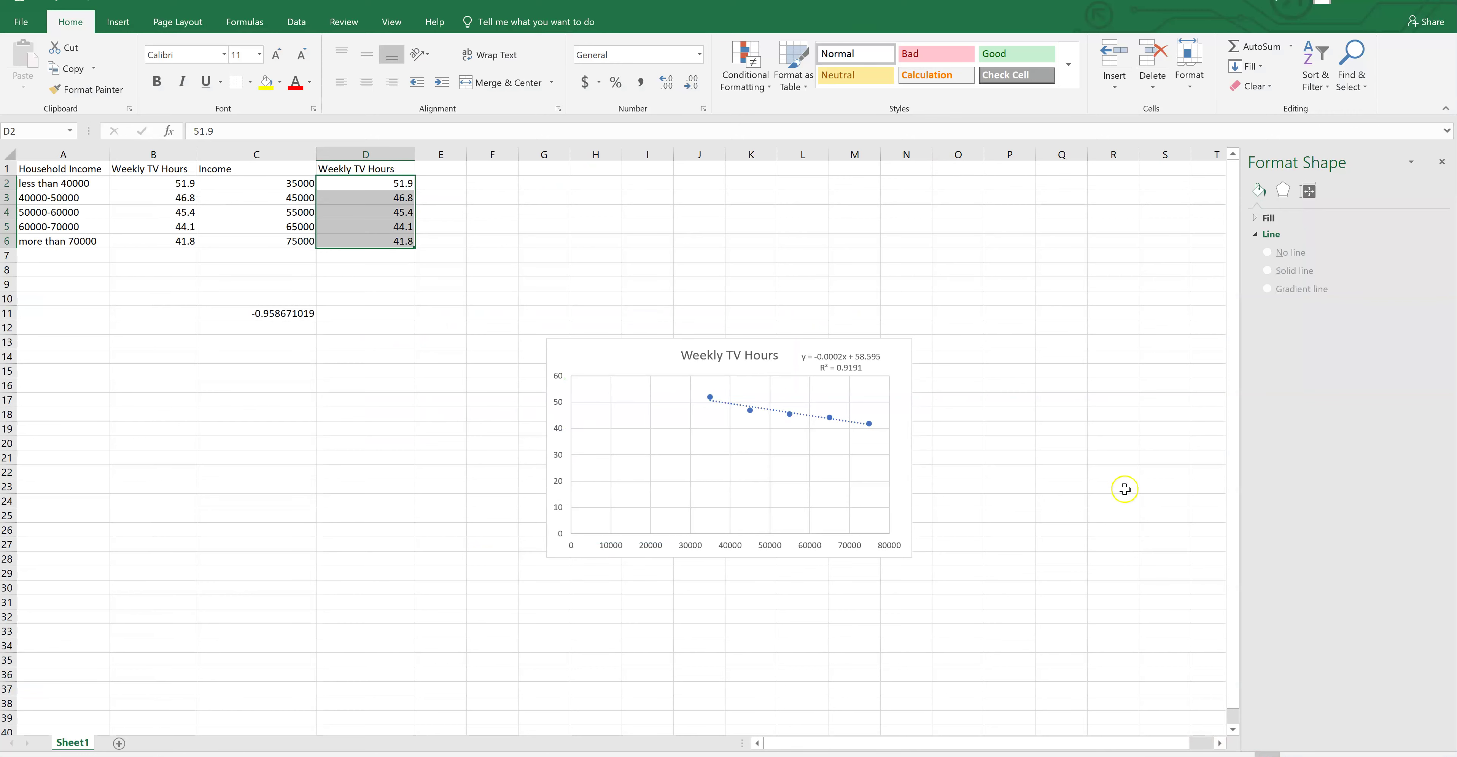